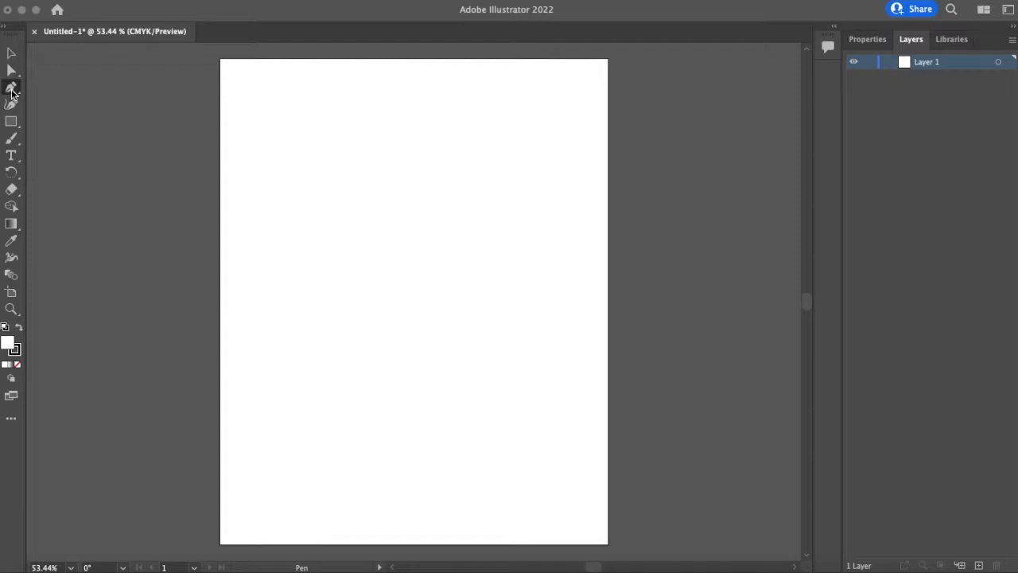
# - Draw a closed four-sided shape with the Pen tool near the artboard's upper left
pyautogui.click(12, 89)
pyautogui.click(16, 93)
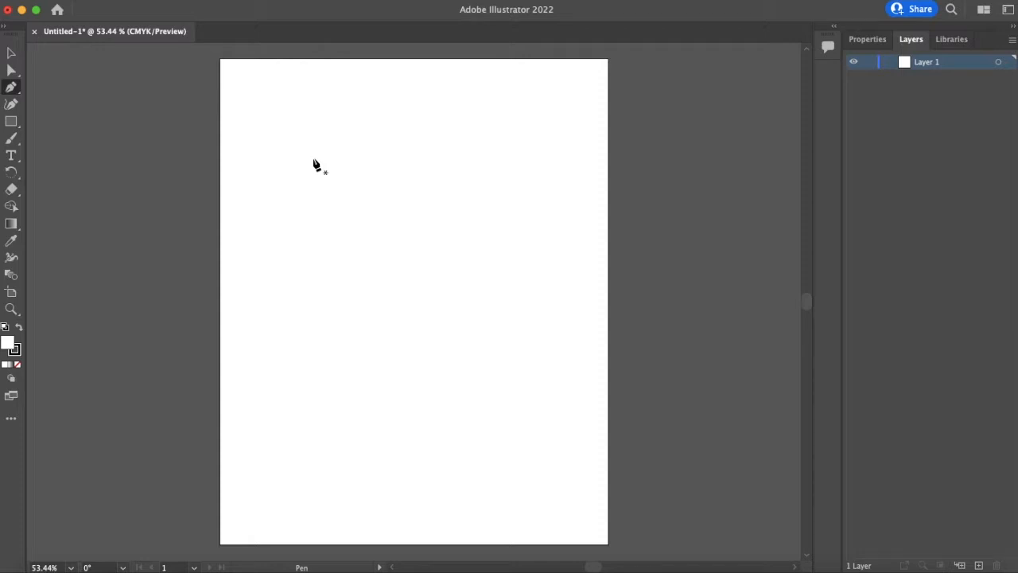
pyautogui.click(311, 159)
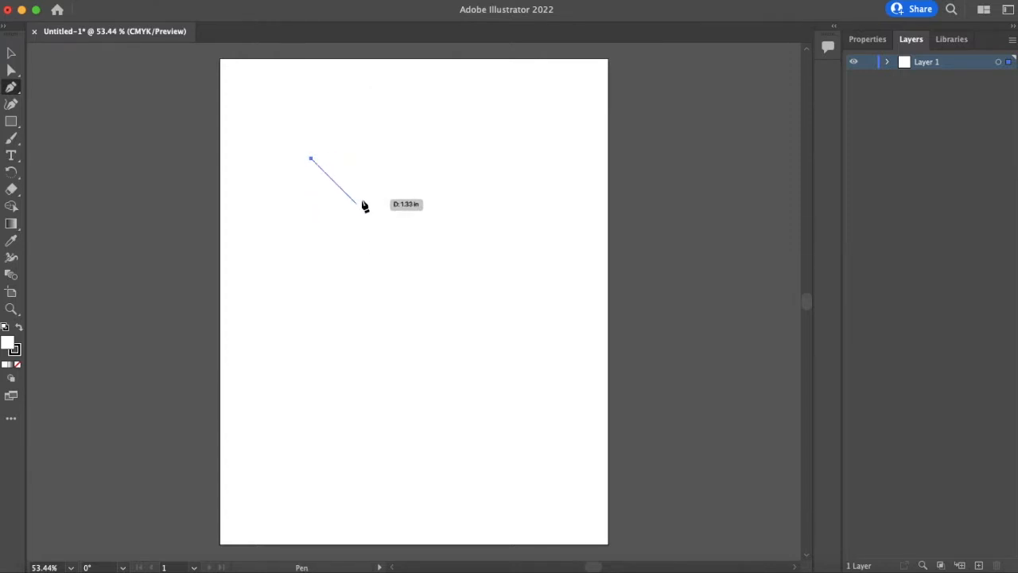
pyautogui.click(286, 206)
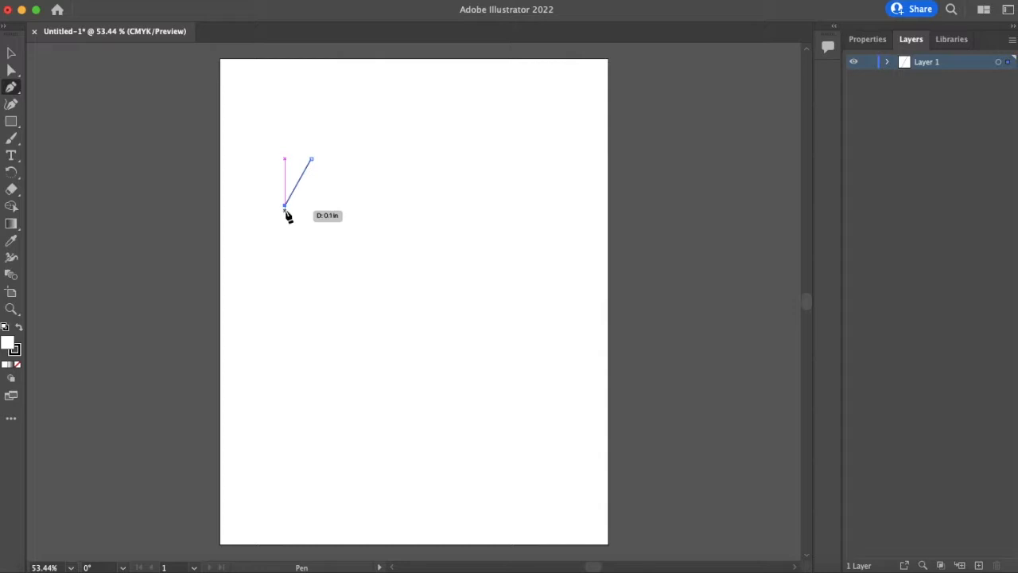
pyautogui.click(333, 250)
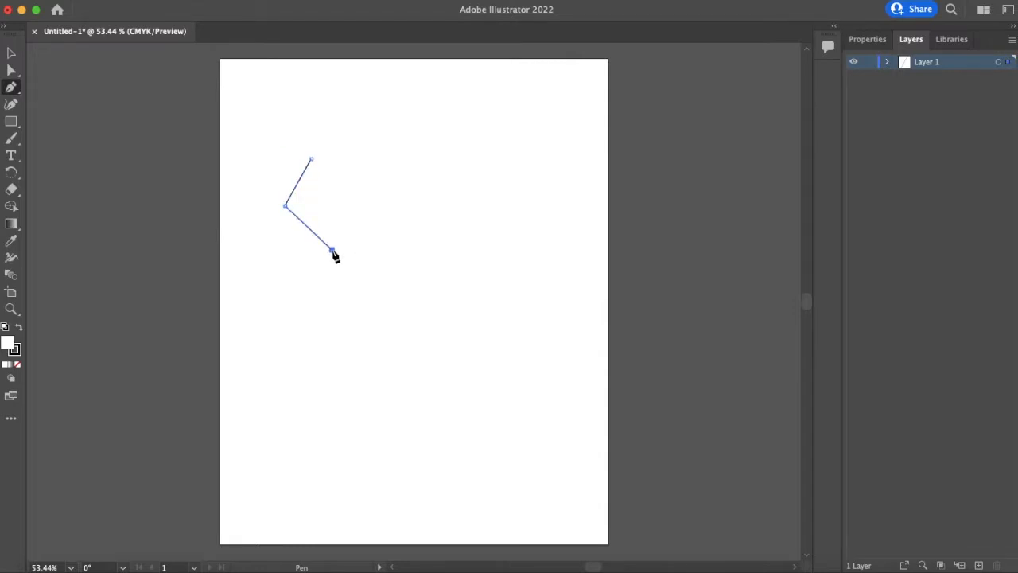
pyautogui.click(379, 205)
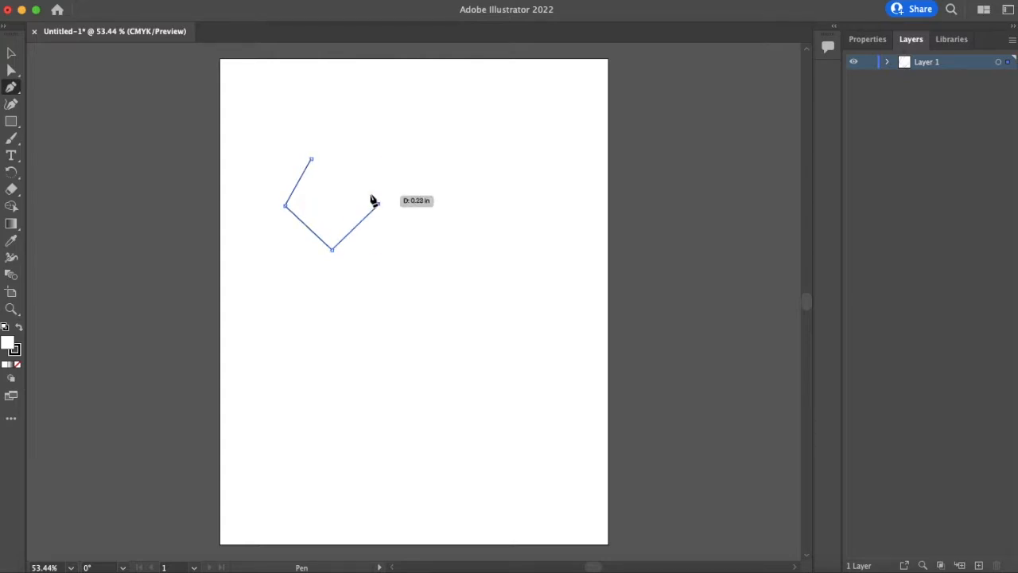
pyautogui.click(311, 159)
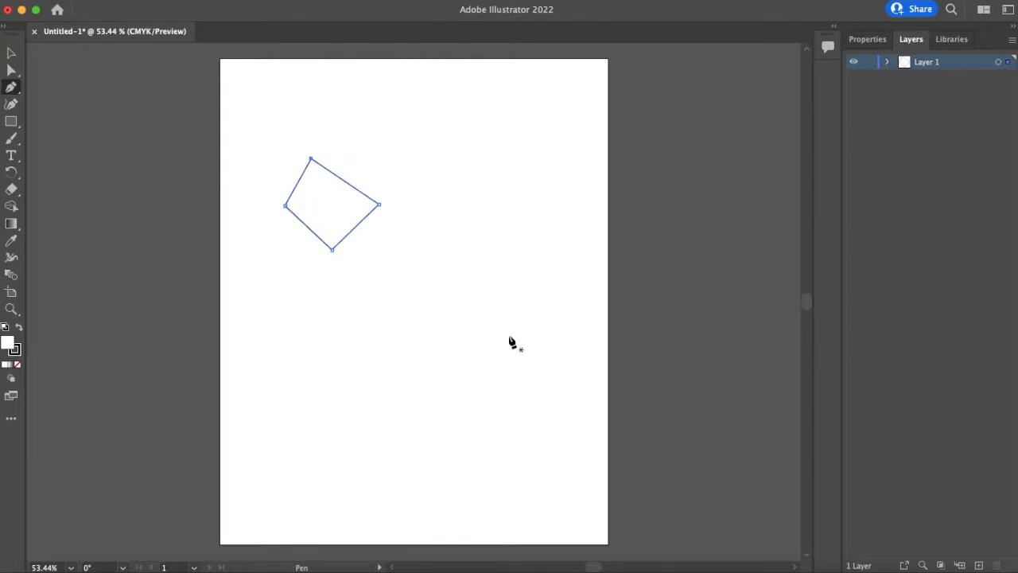
# - Enlarge the quadrilateral by scaling it from its lower-right bounding-box corner
pyautogui.click(10, 58)
pyautogui.click(314, 163)
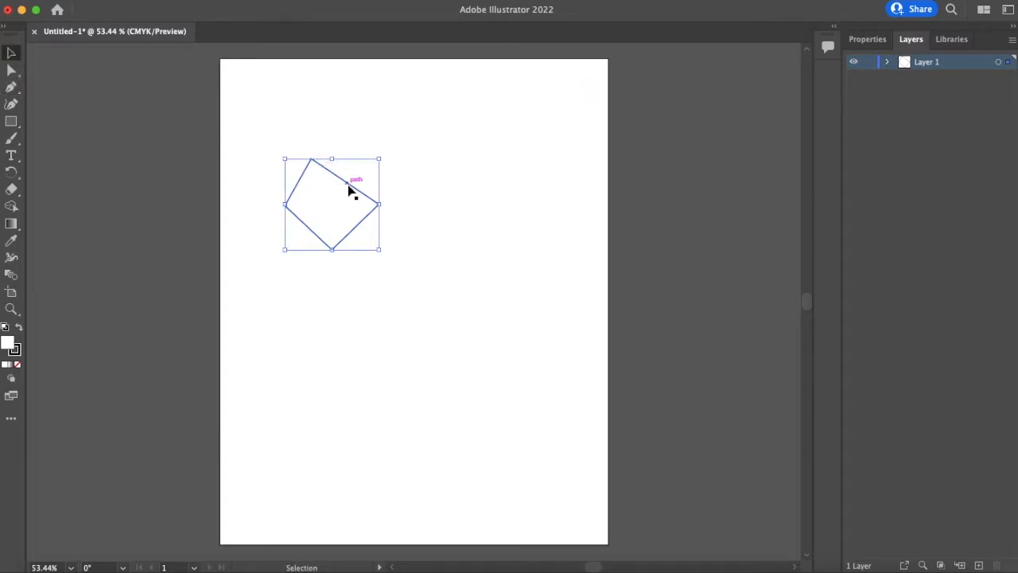
pyautogui.moveTo(381, 252)
pyautogui.mouseDown()
pyautogui.moveTo(376, 278)
pyautogui.moveTo(408, 201)
pyautogui.moveTo(379, 265)
pyautogui.moveTo(379, 244)
pyautogui.moveTo(368, 246)
pyautogui.mouseUp()
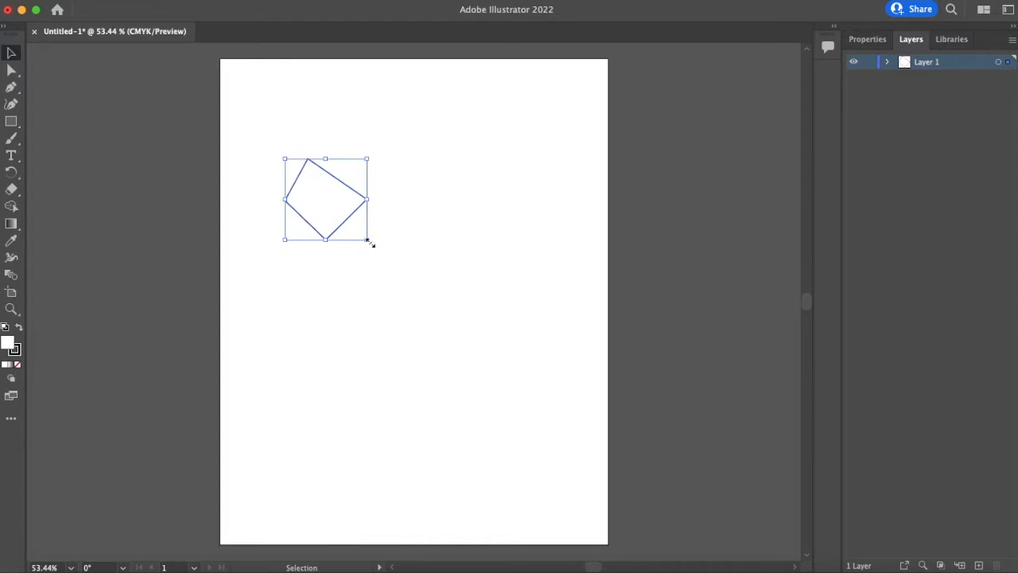
pyautogui.moveTo(368, 241); pyautogui.dragTo(459, 327)
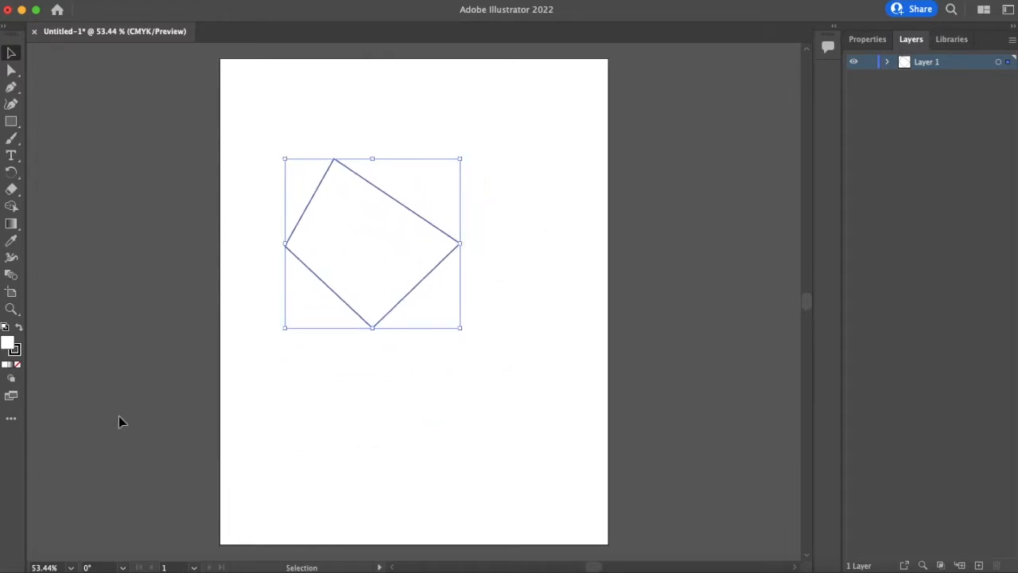
# - Fill the shape with a dark blue picked from the color spectrum and set its stroke to none
pyautogui.click(5, 365)
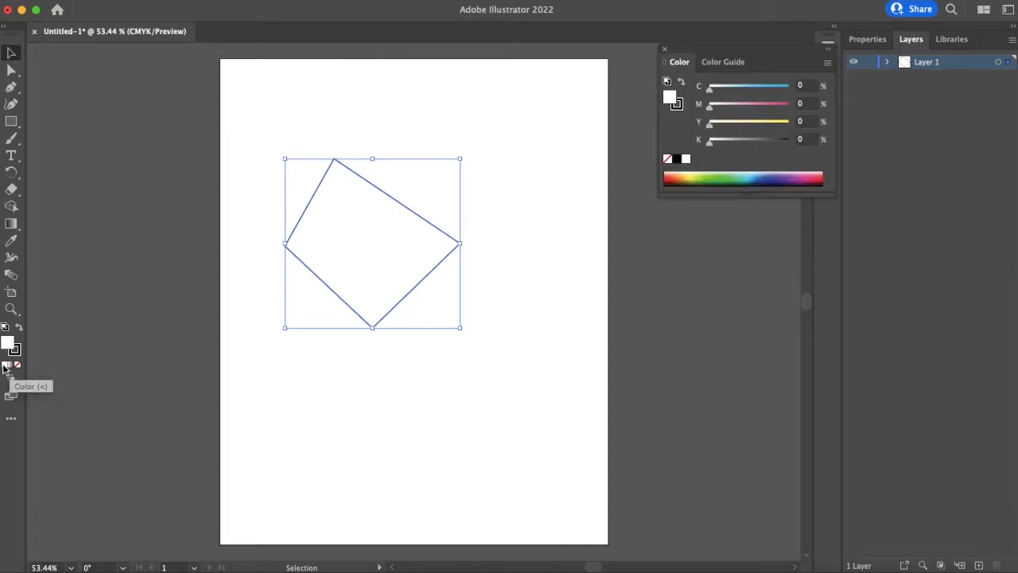
pyautogui.click(699, 176)
pyautogui.click(693, 177)
pyautogui.click(752, 178)
pyautogui.click(770, 177)
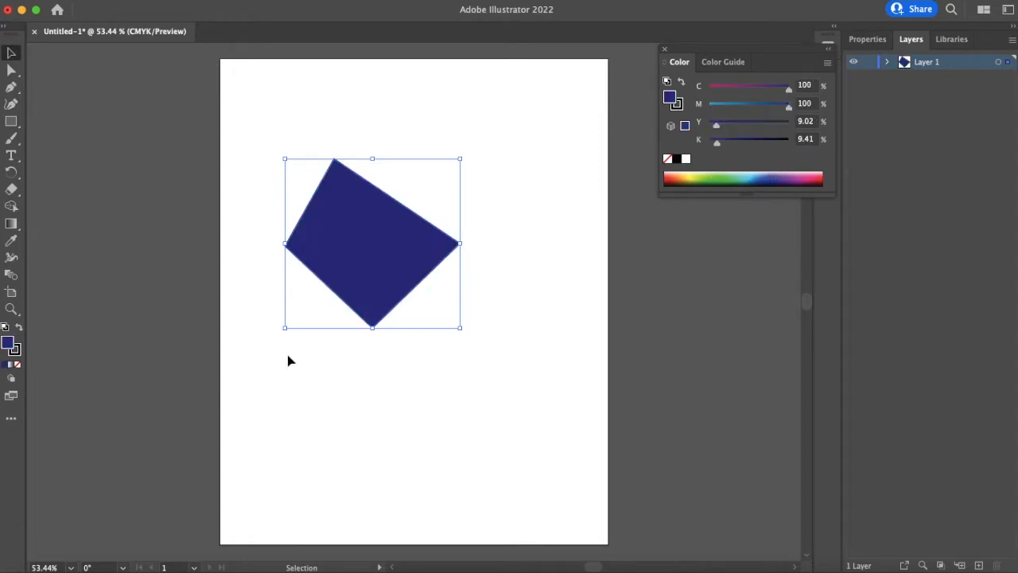
pyautogui.click(19, 353)
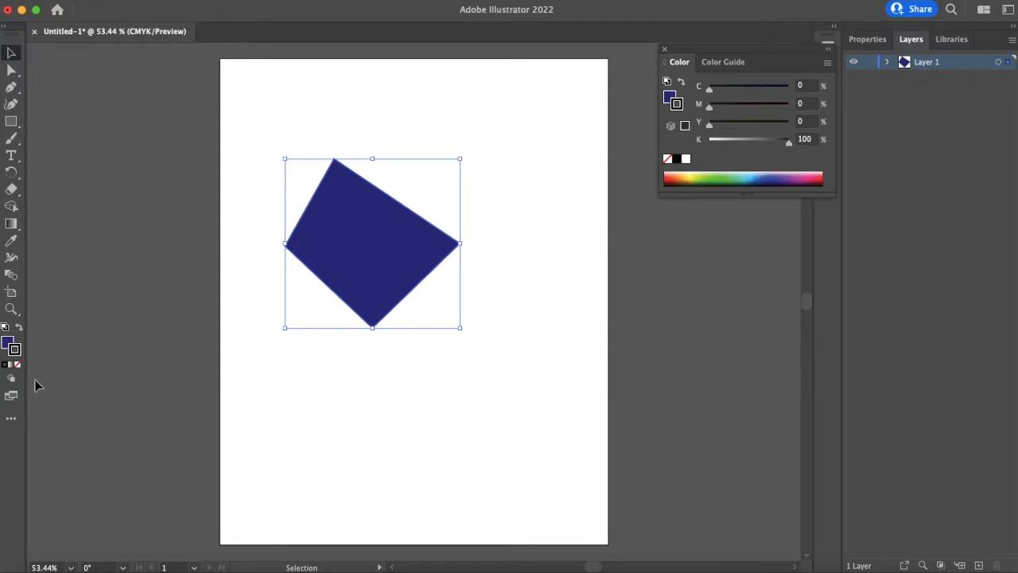
pyautogui.click(18, 366)
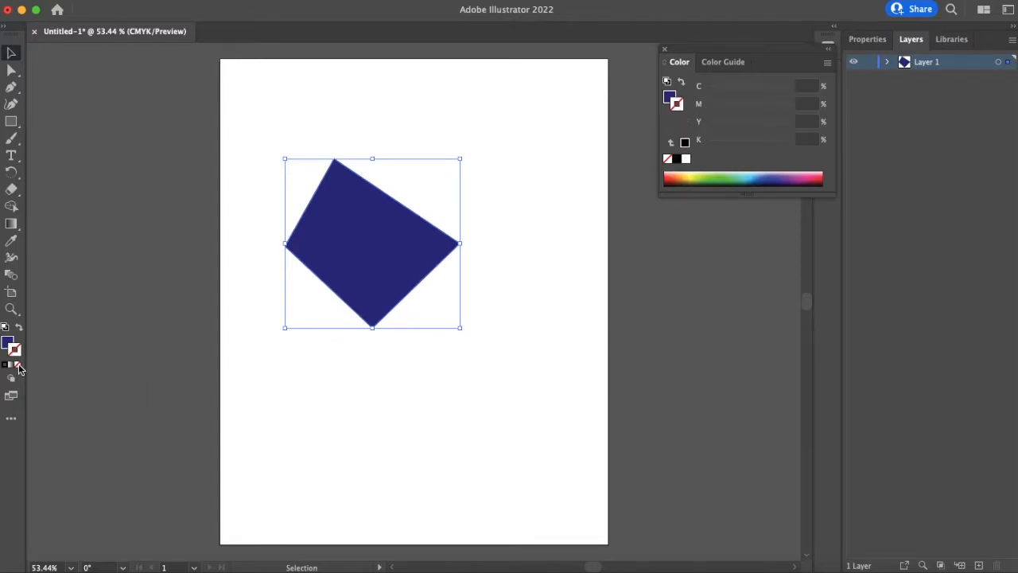
# - Move the blue shape toward the artboard's upper right, selecting its path in the layer list
pyautogui.moveTo(388, 266); pyautogui.dragTo(455, 292)
pyautogui.click(590, 438)
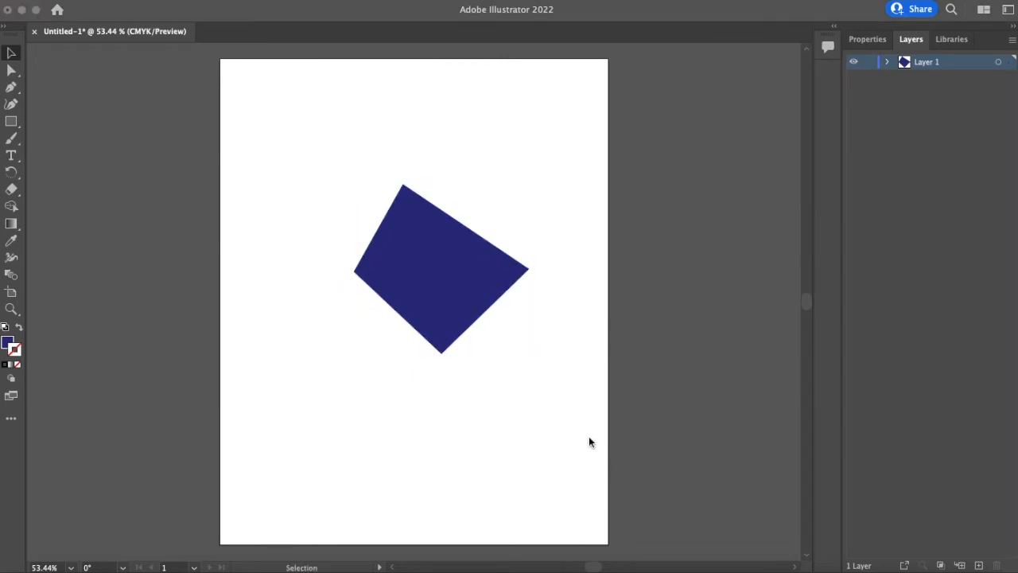
pyautogui.moveTo(443, 273); pyautogui.dragTo(484, 208)
pyautogui.click(887, 63)
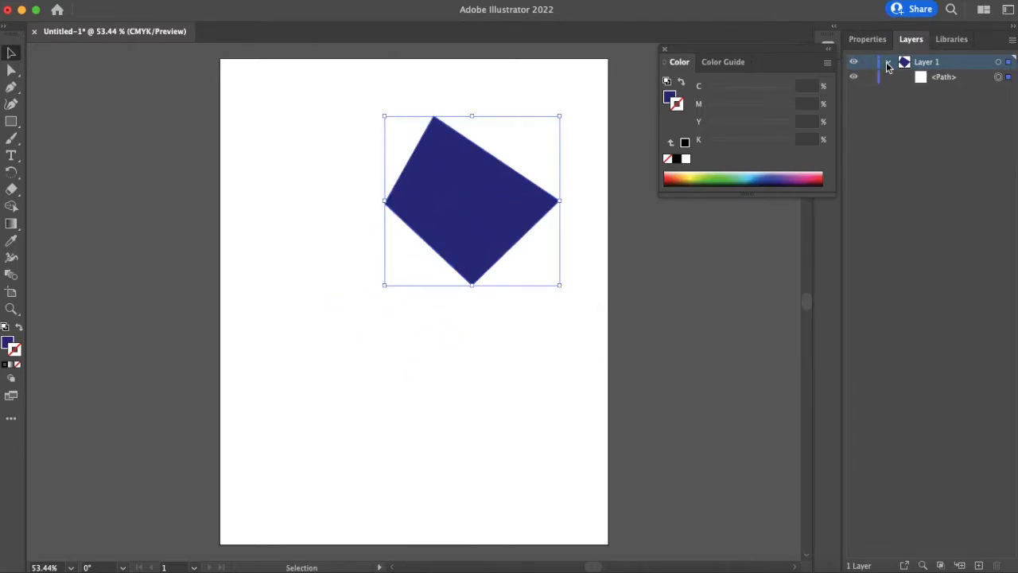
pyautogui.click(940, 80)
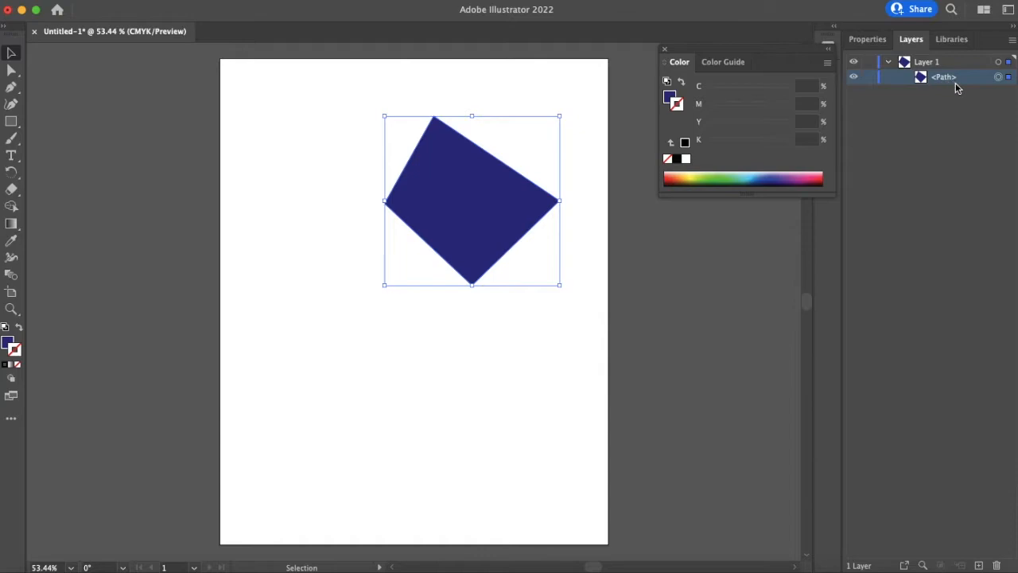
pyautogui.moveTo(516, 193); pyautogui.dragTo(514, 163)
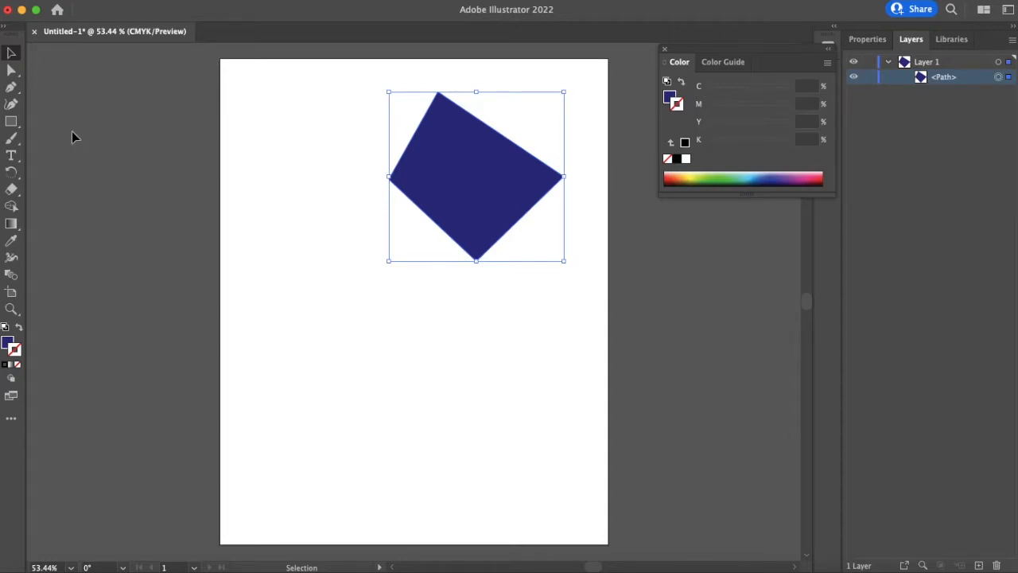
# - Draw a curved closed shape with the Pen tool left of the blue shape, undoing its last pen action
pyautogui.click(10, 88)
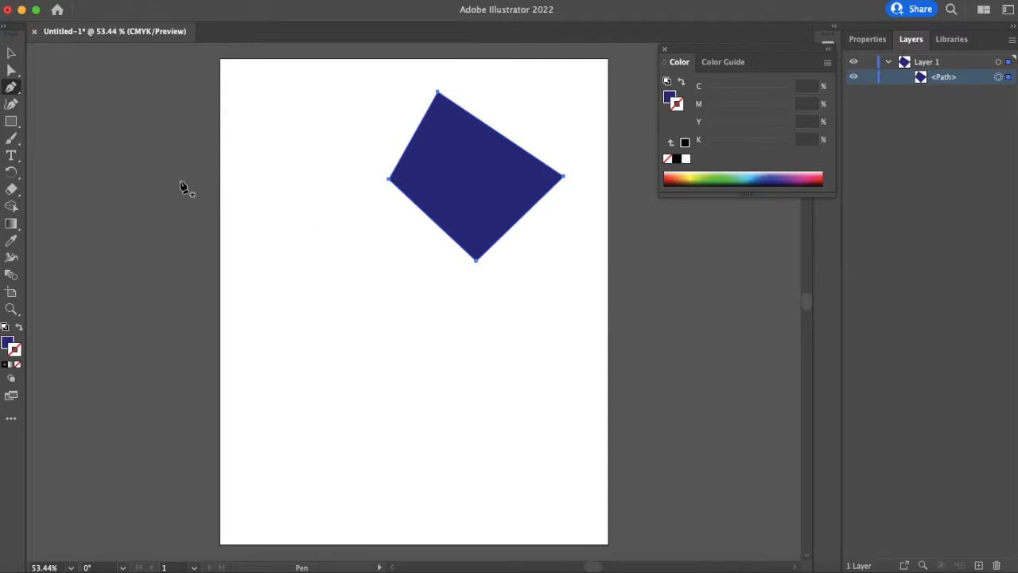
pyautogui.click(287, 255)
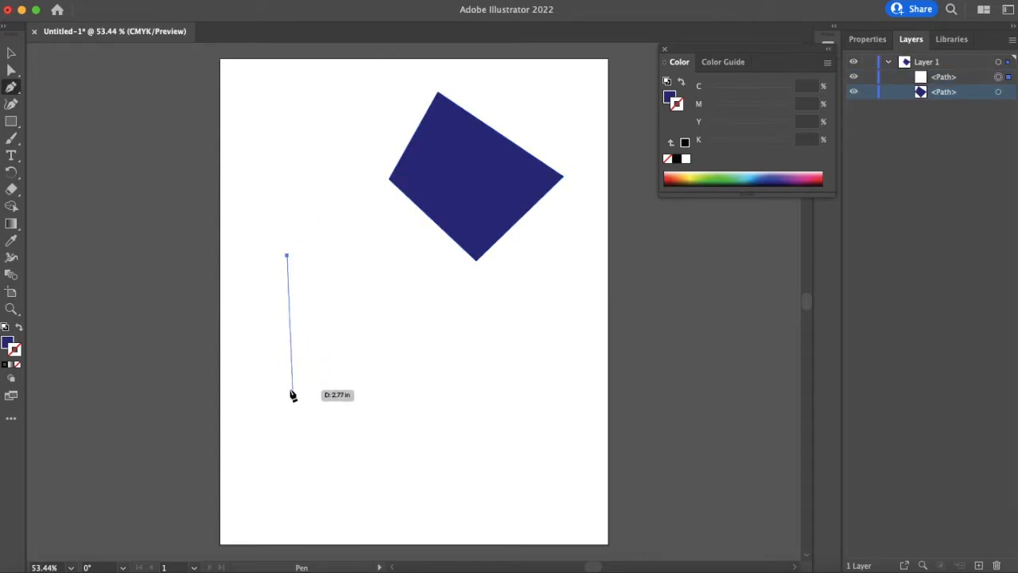
pyautogui.click(343, 341)
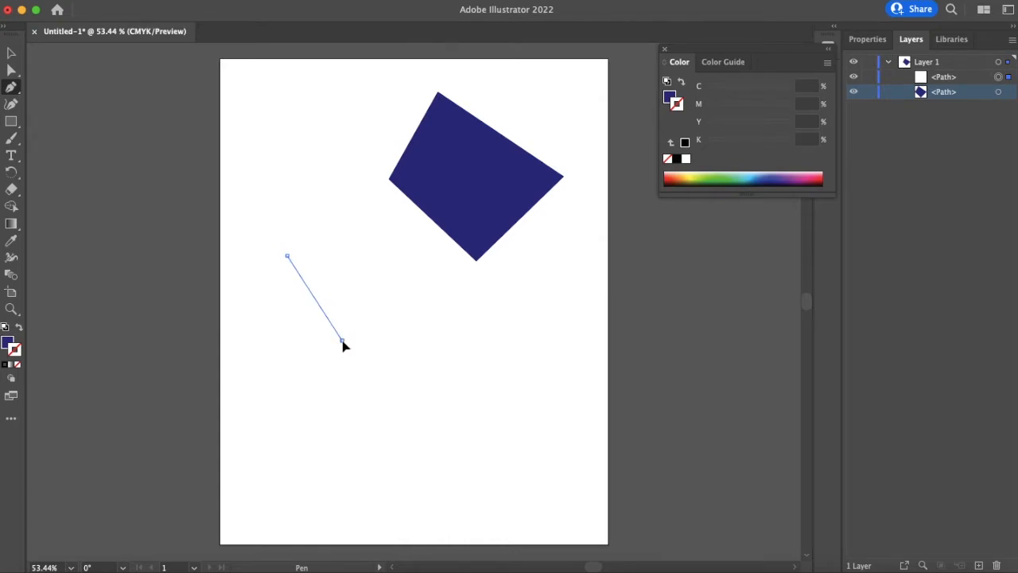
pyautogui.moveTo(344, 344); pyautogui.dragTo(385, 317)
pyautogui.moveTo(406, 312); pyautogui.dragTo(462, 391)
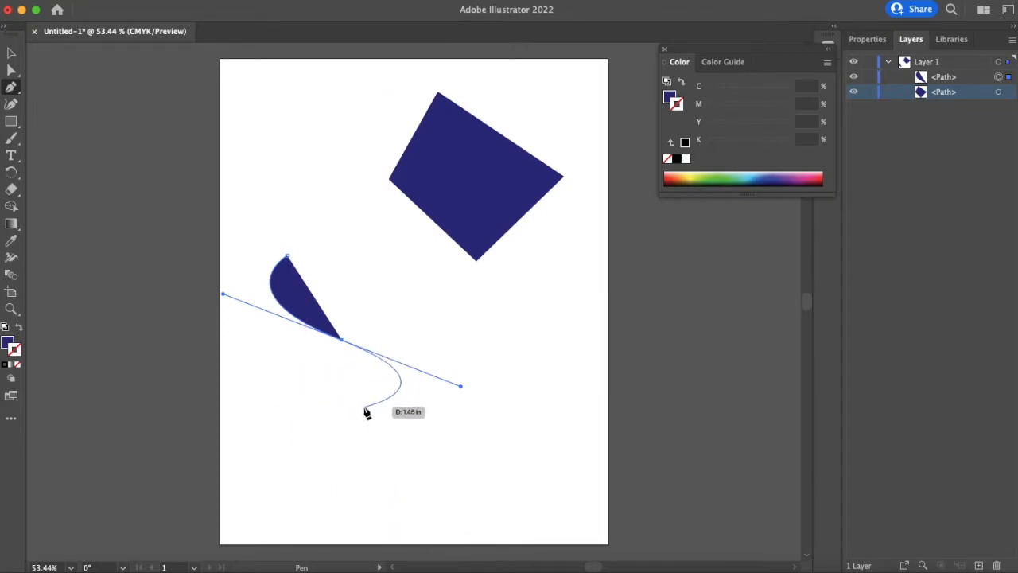
pyautogui.click(342, 340)
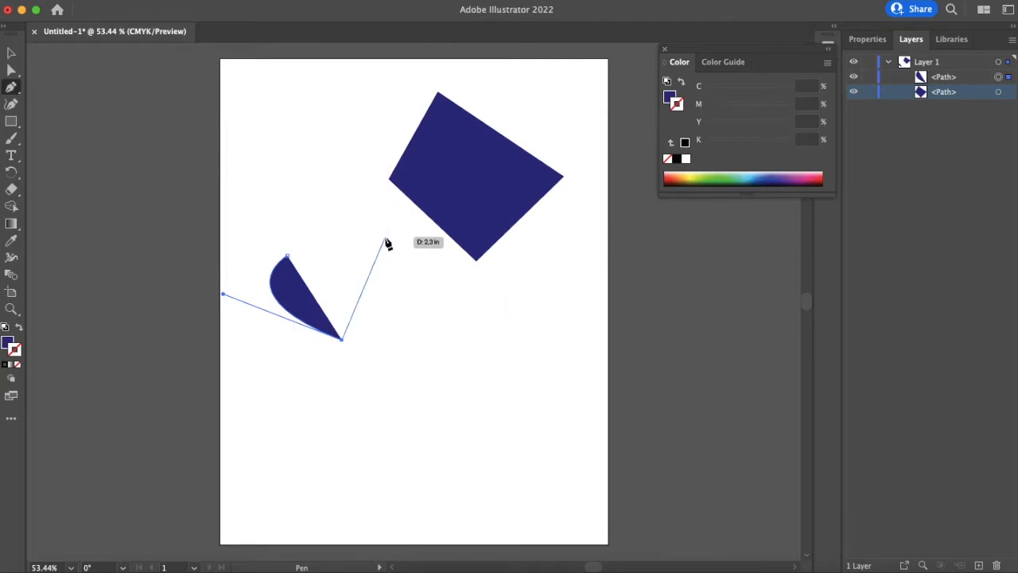
pyautogui.moveTo(384, 238); pyautogui.dragTo(349, 194)
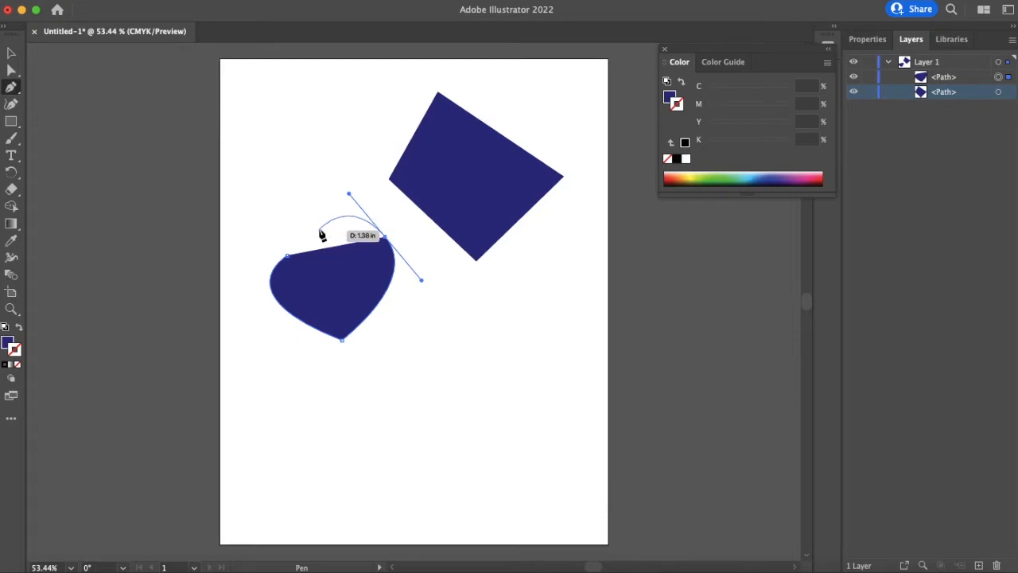
pyautogui.click(386, 238)
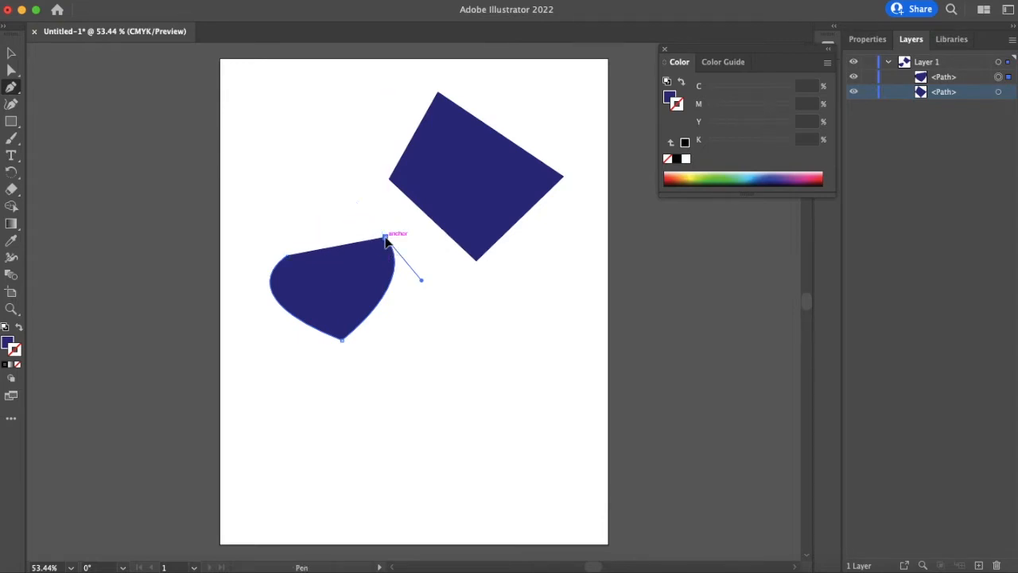
pyautogui.click(289, 260)
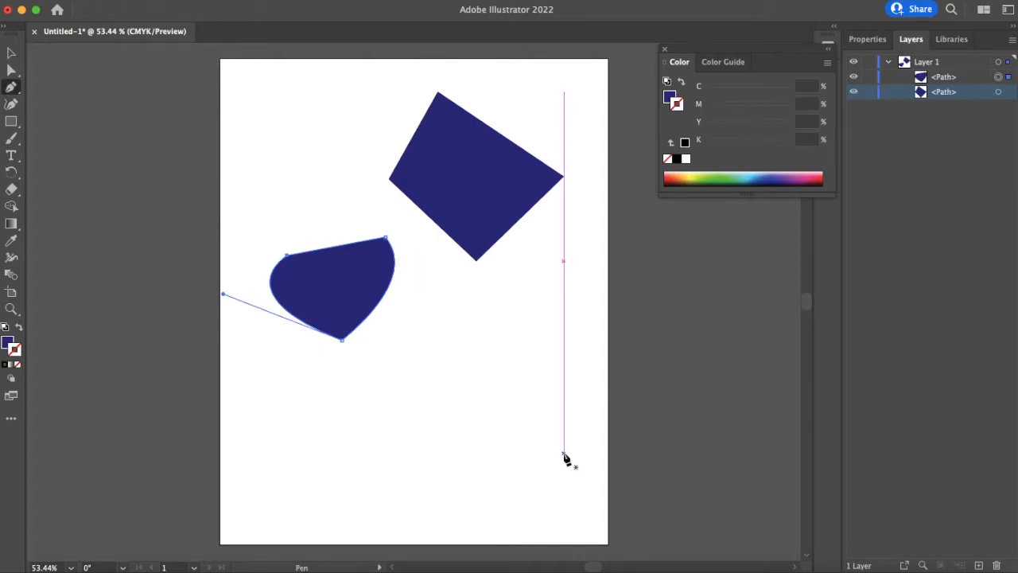
pyautogui.moveTo(341, 302); pyautogui.dragTo(323, 264)
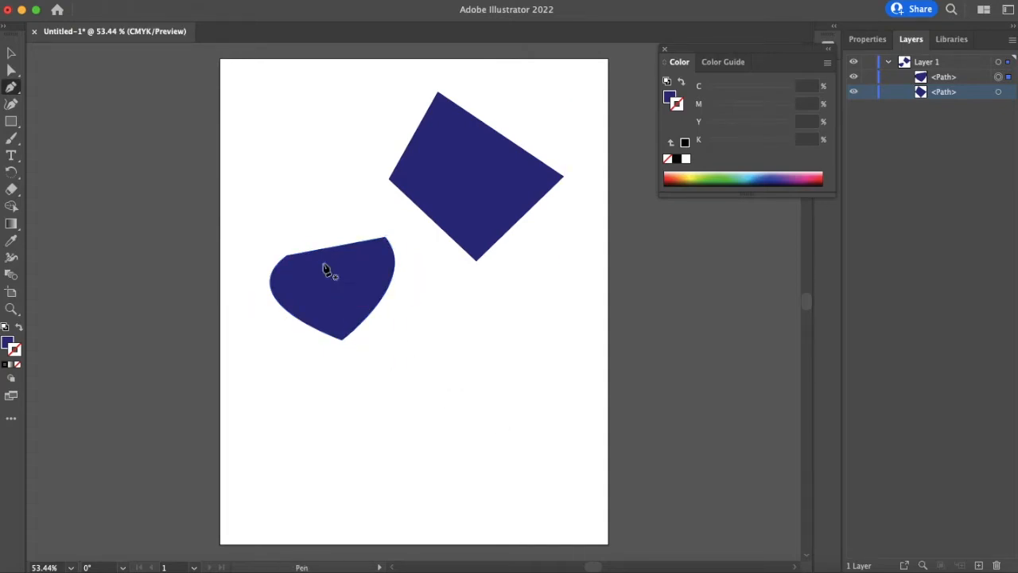
pyautogui.press('super+z')
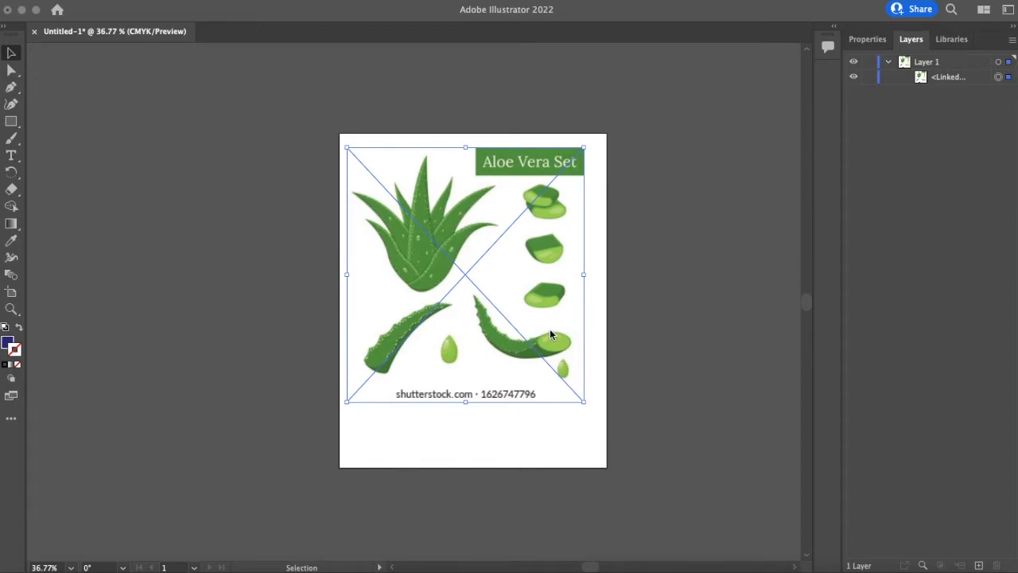
# - Trace the outline of the middle aloe chunk as a closed curved path with the Pen tool
pyautogui.click(623, 335)
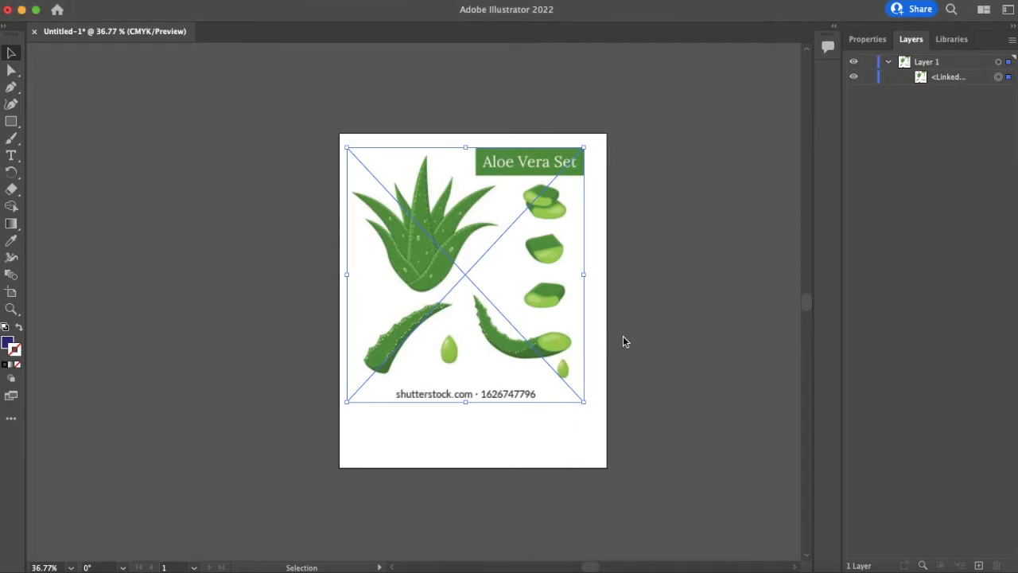
pyautogui.scroll(2, 531, 279)
pyautogui.scroll(5, 532, 286)
pyautogui.hscroll(3, 720, 375)
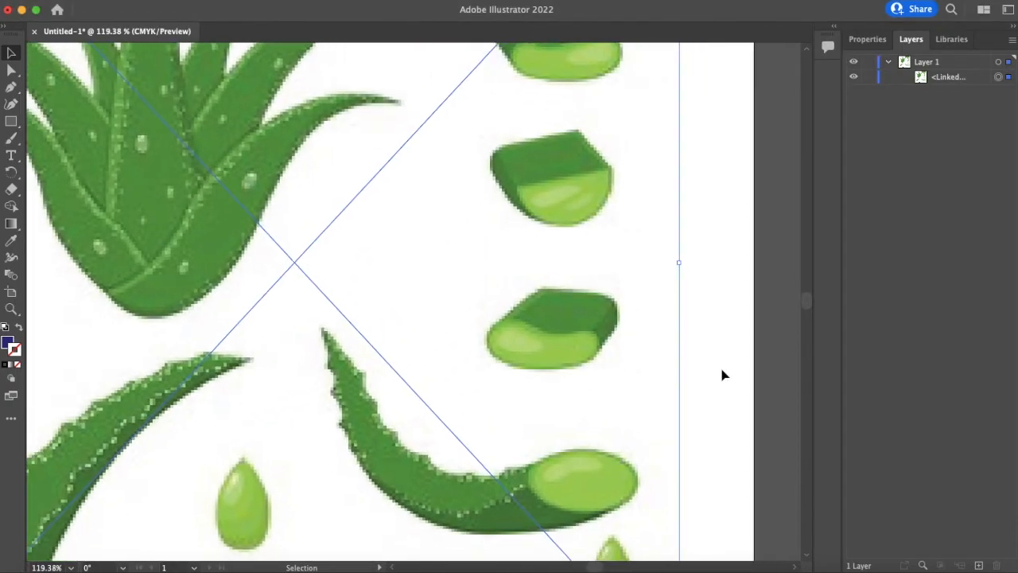
pyautogui.scroll(1, 703, 387)
pyautogui.scroll(1, 703, 387)
pyautogui.scroll(3, 702, 375)
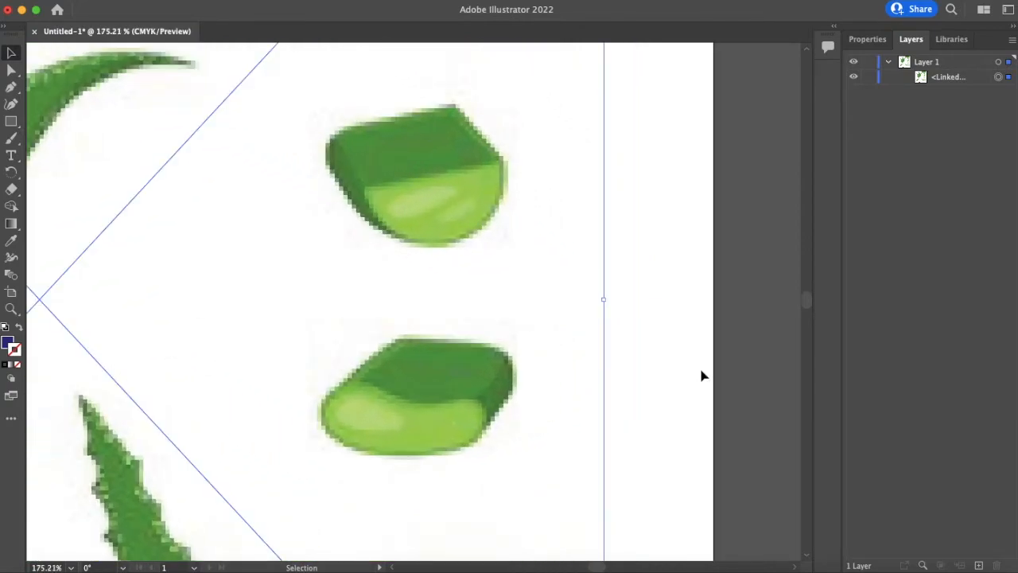
pyautogui.scroll(3, 702, 376)
pyautogui.hscroll(-2, 701, 377)
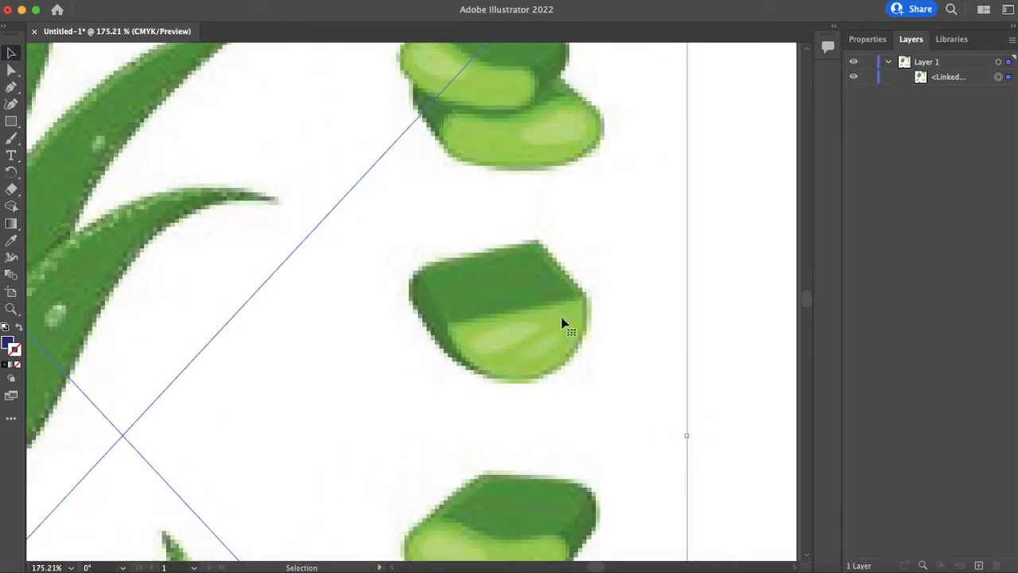
pyautogui.scroll(2, 547, 330)
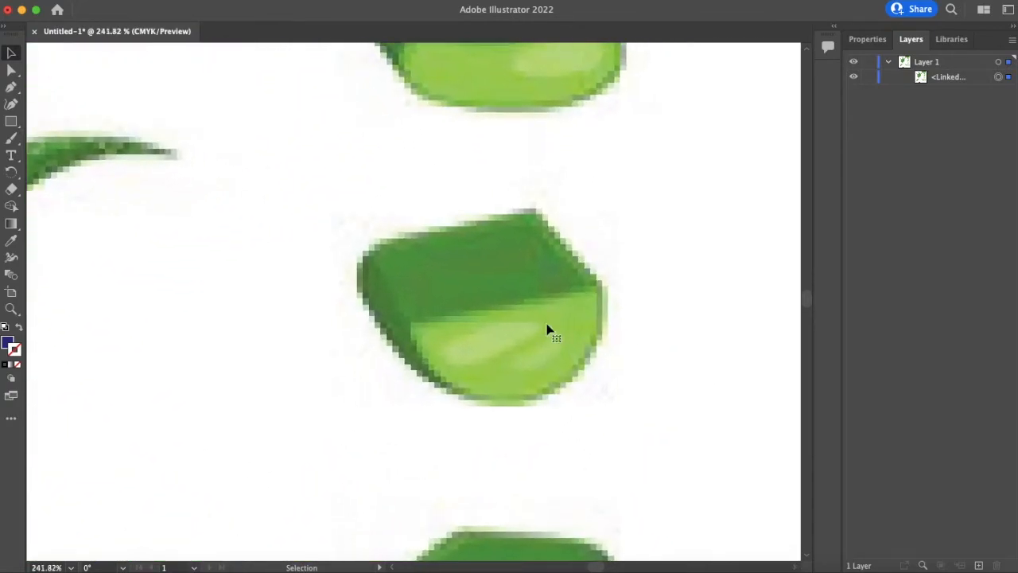
pyautogui.click(548, 329)
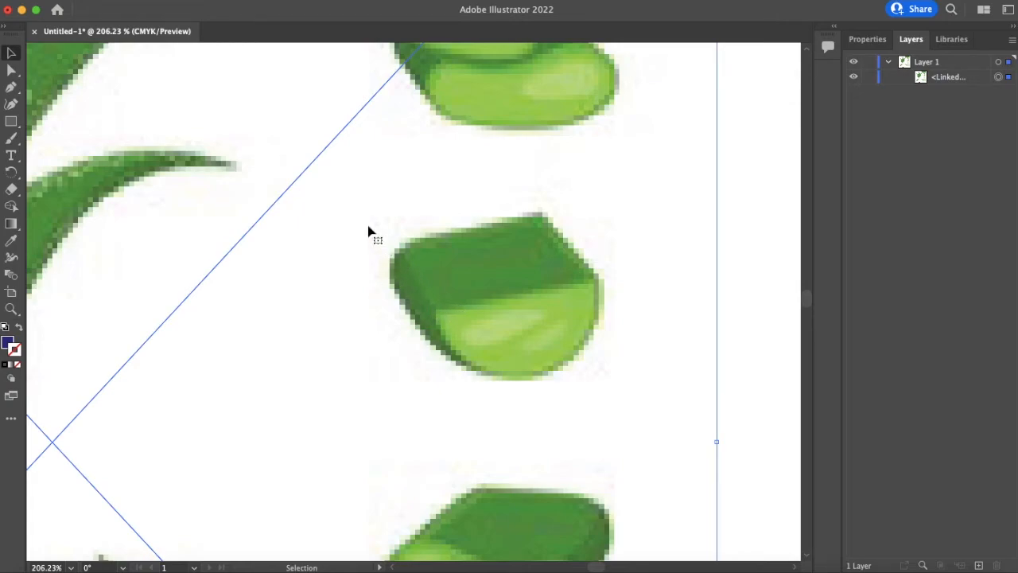
pyautogui.click(13, 87)
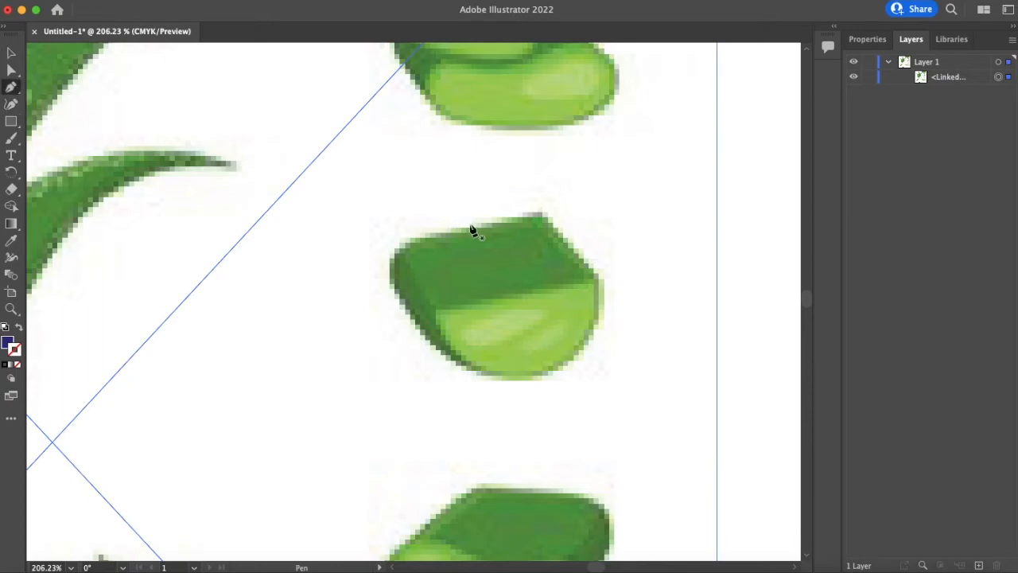
pyautogui.click(389, 258)
pyautogui.moveTo(538, 213); pyautogui.dragTo(645, 204)
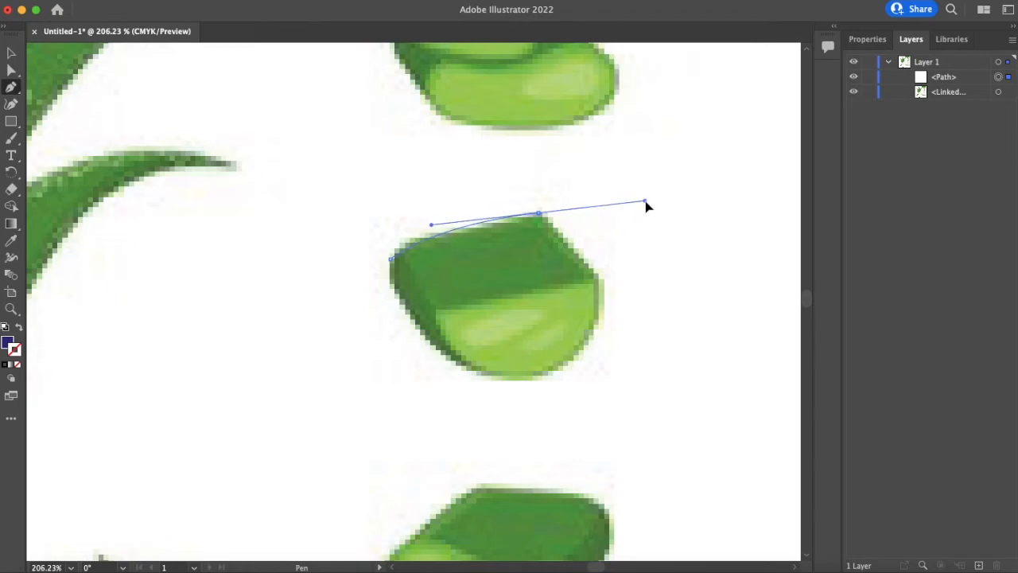
pyautogui.click(540, 214)
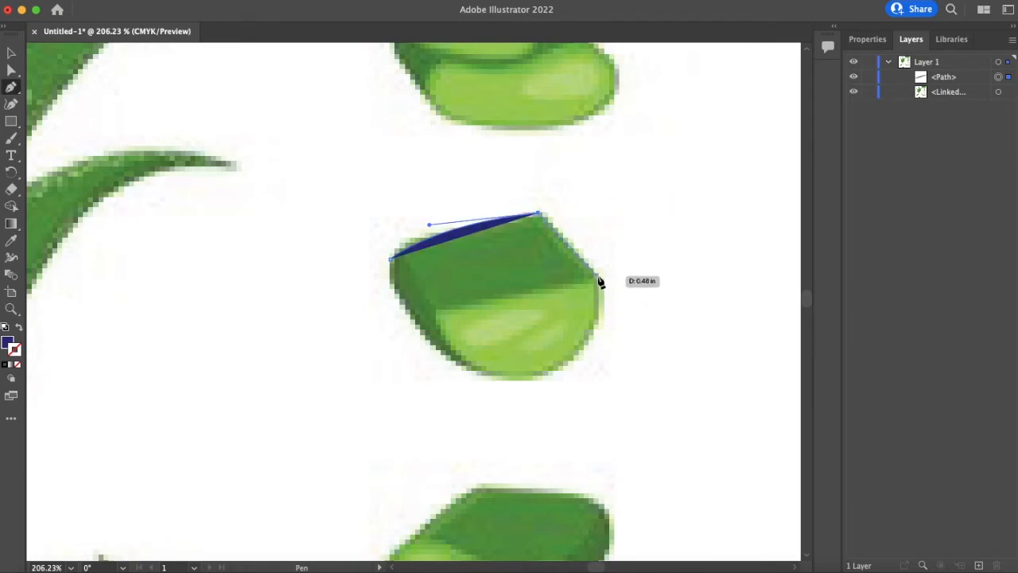
pyautogui.click(595, 275)
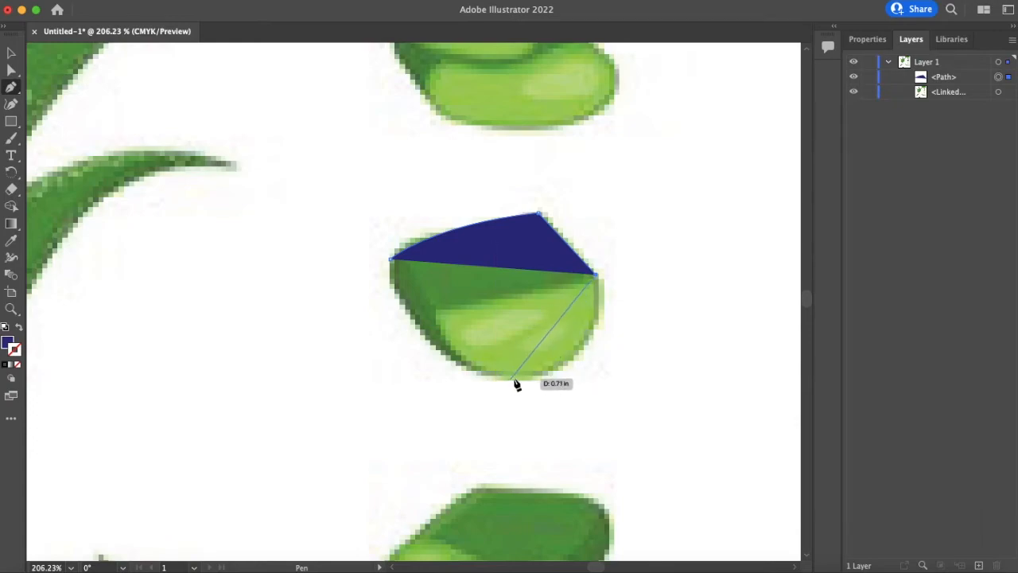
pyautogui.moveTo(526, 377); pyautogui.dragTo(422, 386)
pyautogui.moveTo(427, 342); pyautogui.dragTo(408, 312)
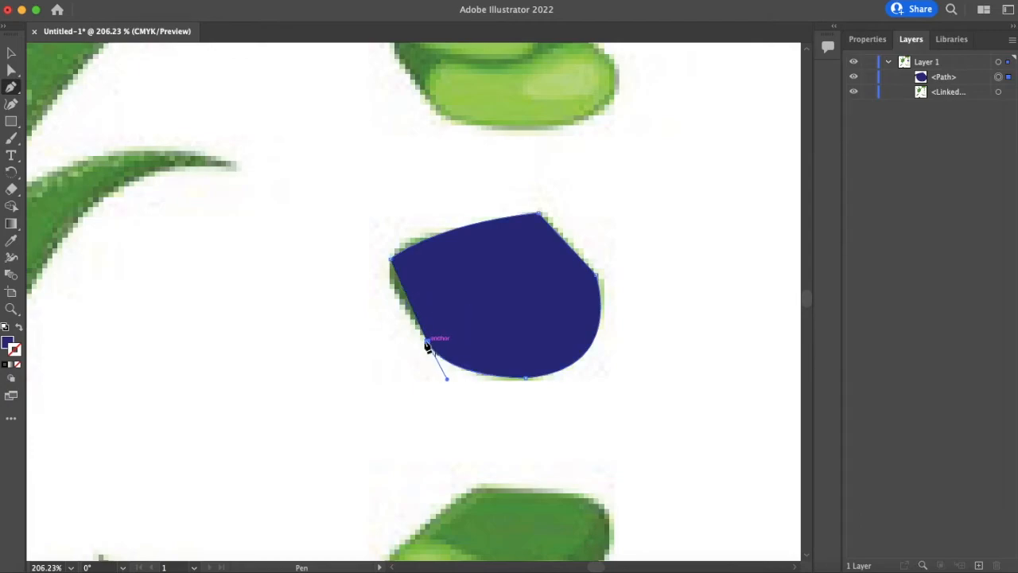
pyautogui.click(388, 279)
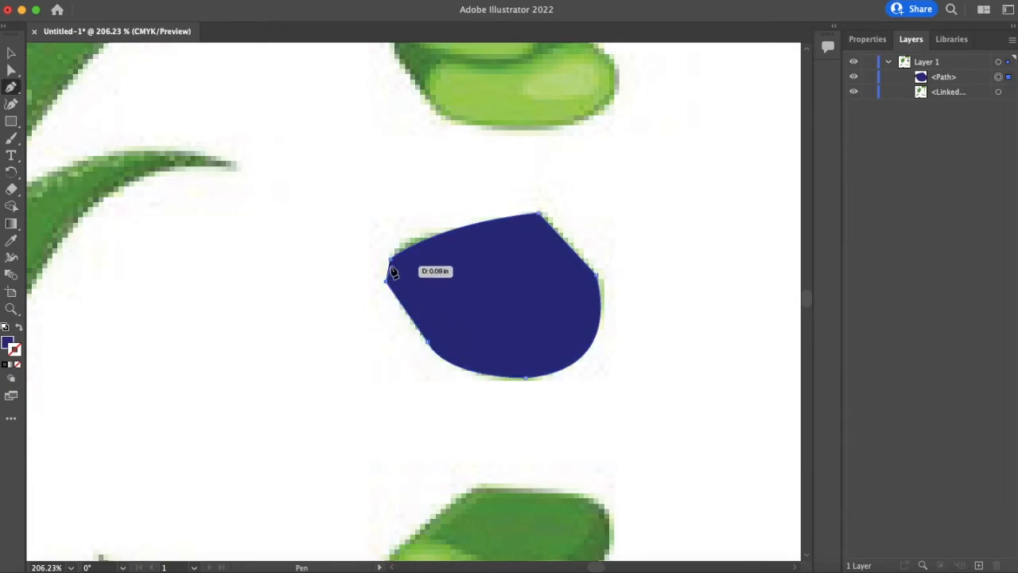
pyautogui.click(390, 259)
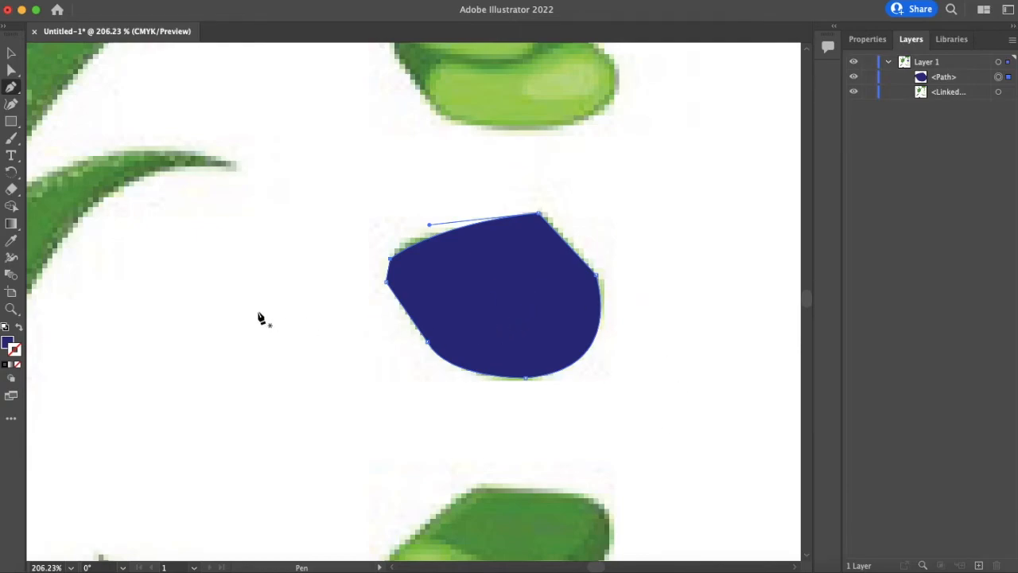
# - Fill the outline with the chunk's dark green using the Eyedropper, then hide that path
pyautogui.click(6, 346)
pyautogui.click(18, 365)
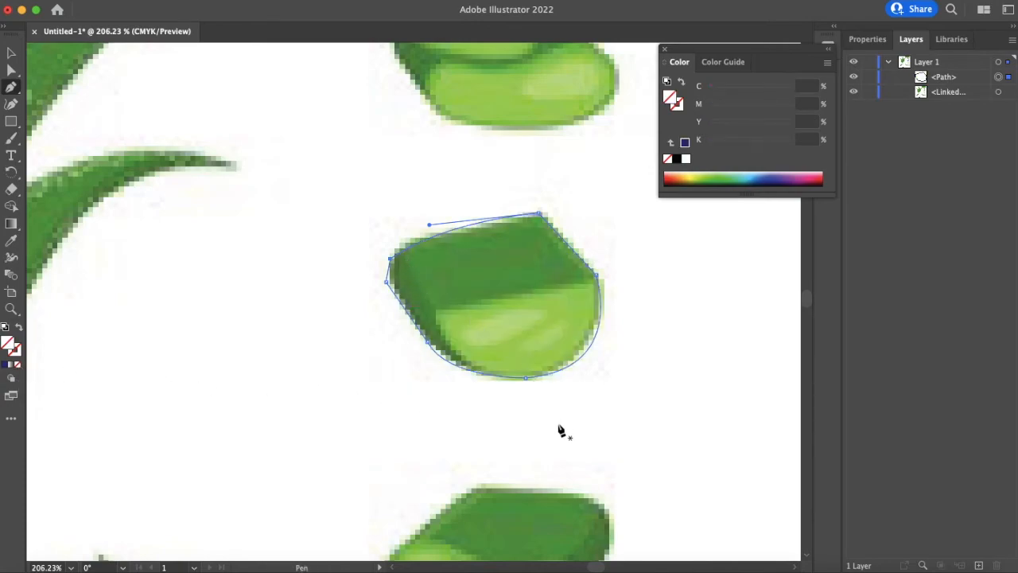
pyautogui.click(13, 240)
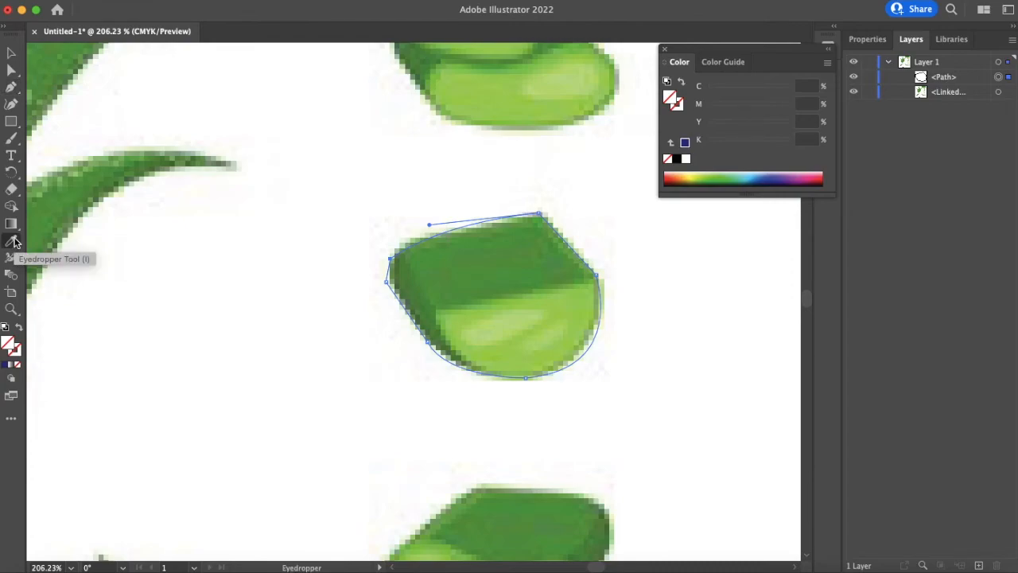
pyautogui.click(493, 248)
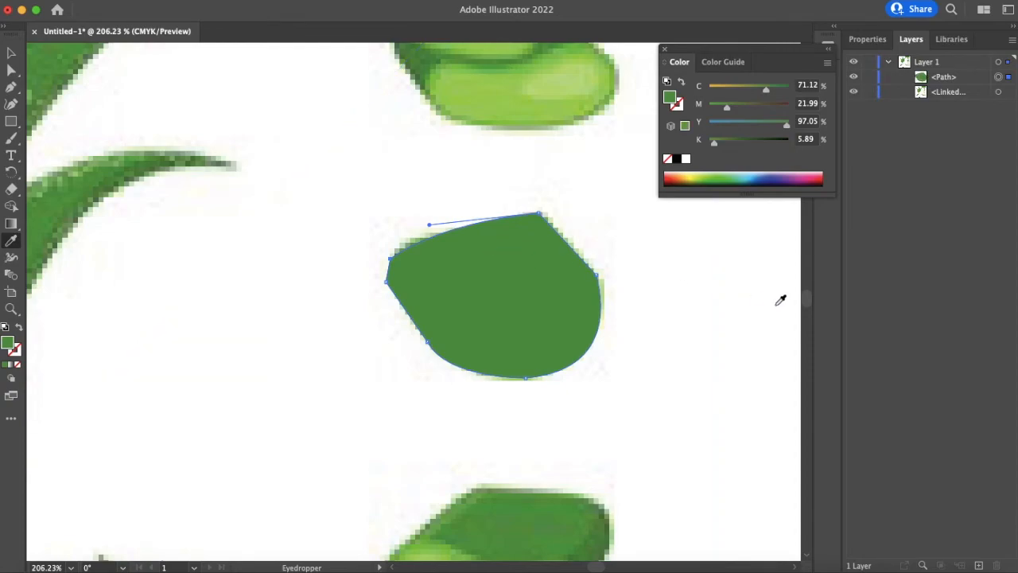
pyautogui.click(853, 79)
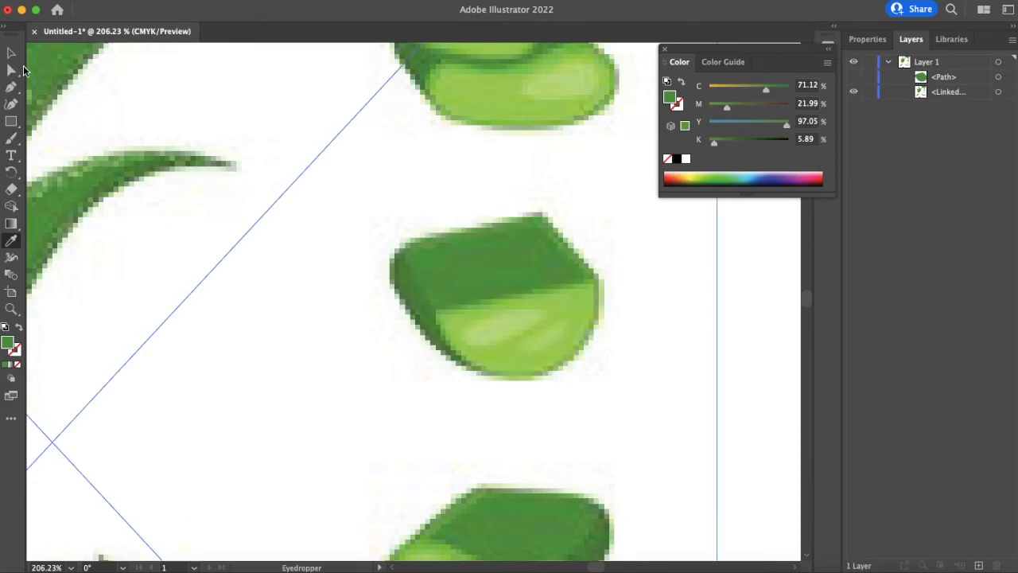
# - Trace the chunk's lighter lower section as a closed curved path with the Pen tool
pyautogui.click(11, 86)
pyautogui.click(438, 307)
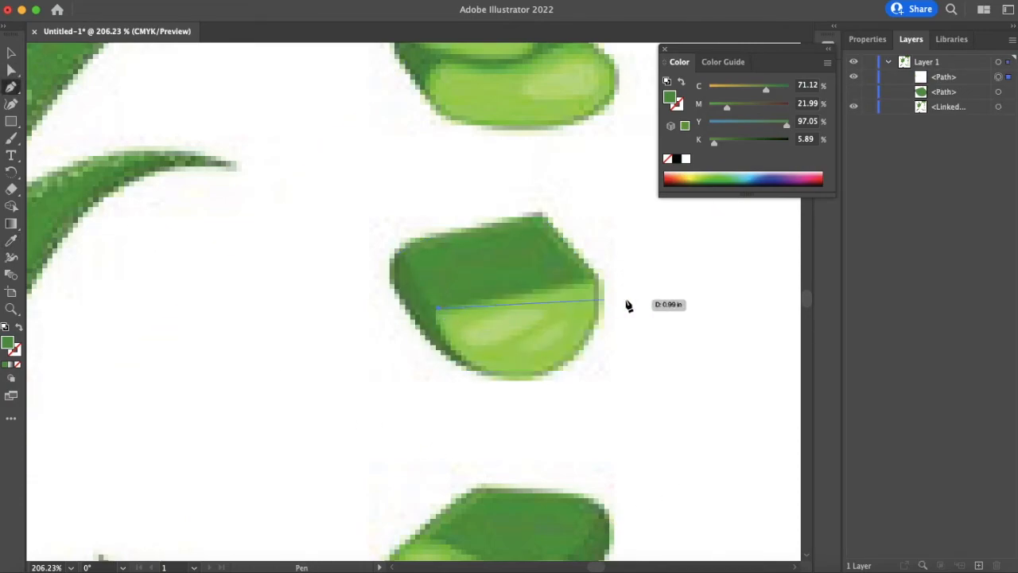
pyautogui.click(587, 284)
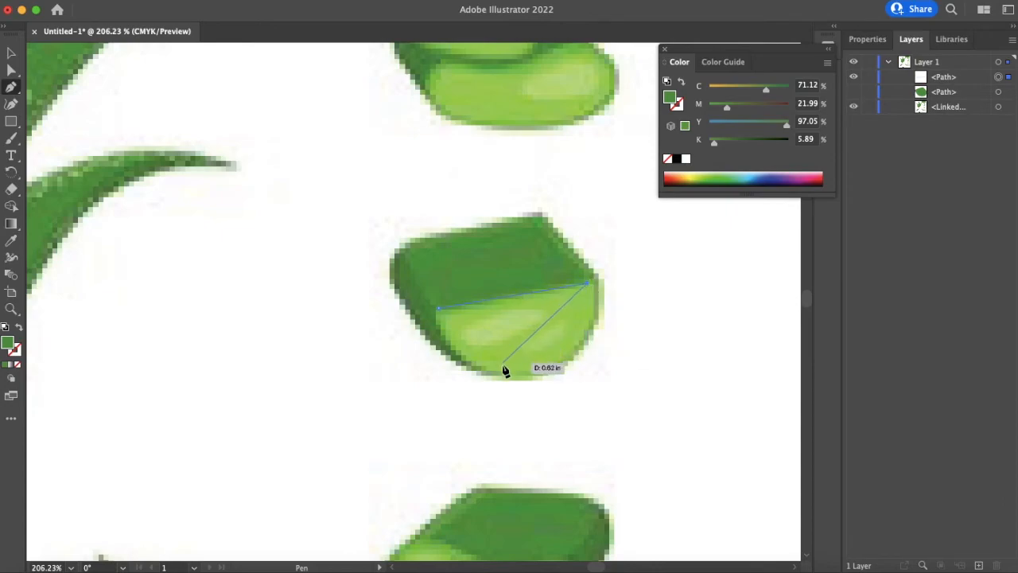
pyautogui.moveTo(501, 369); pyautogui.dragTo(390, 368)
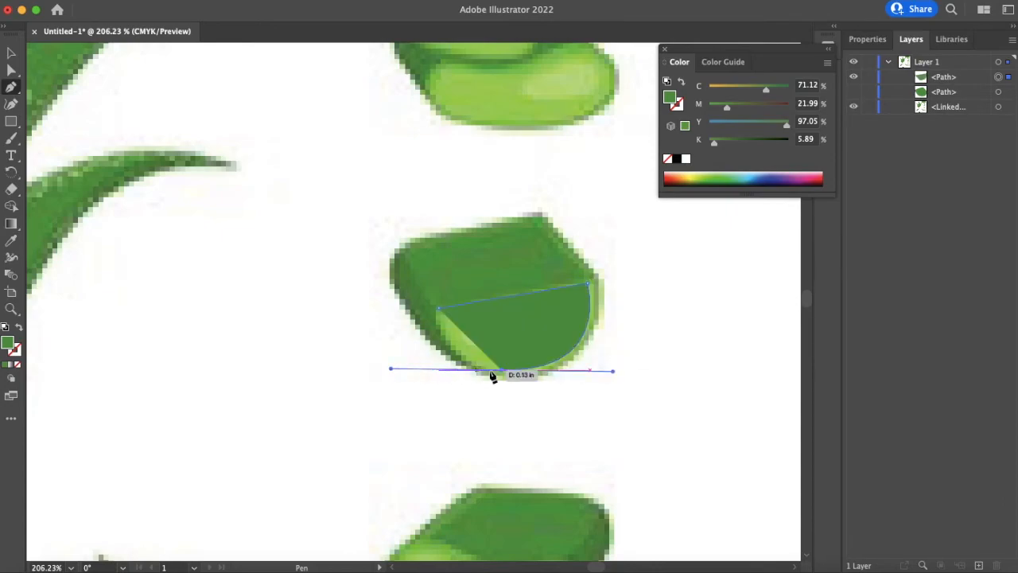
pyautogui.click(502, 371)
pyautogui.click(446, 324)
pyautogui.moveTo(438, 307); pyautogui.dragTo(452, 371)
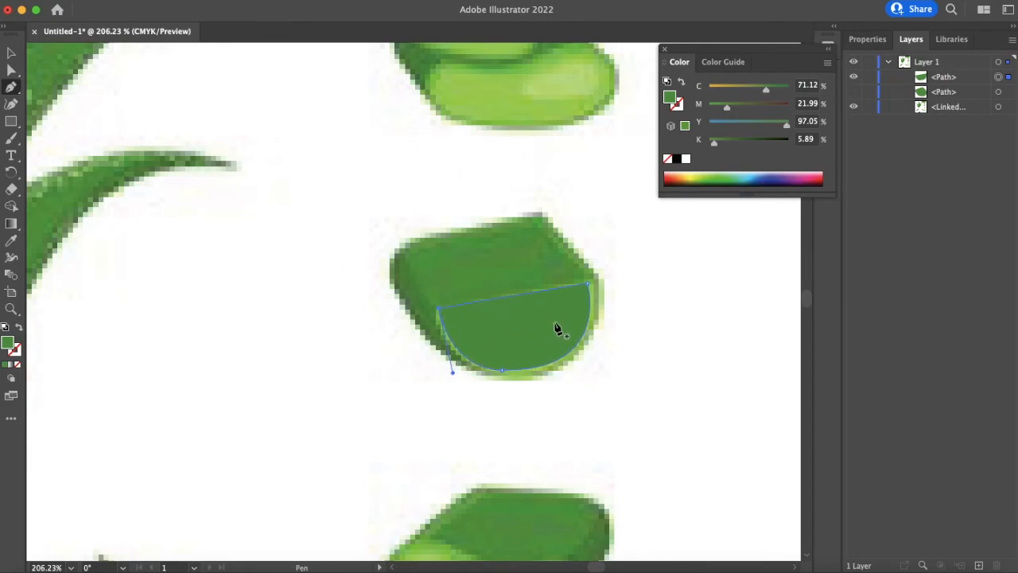
# - Fill the lower section with the light green sampled by the Eyedropper, then hide that path
pyautogui.click(18, 367)
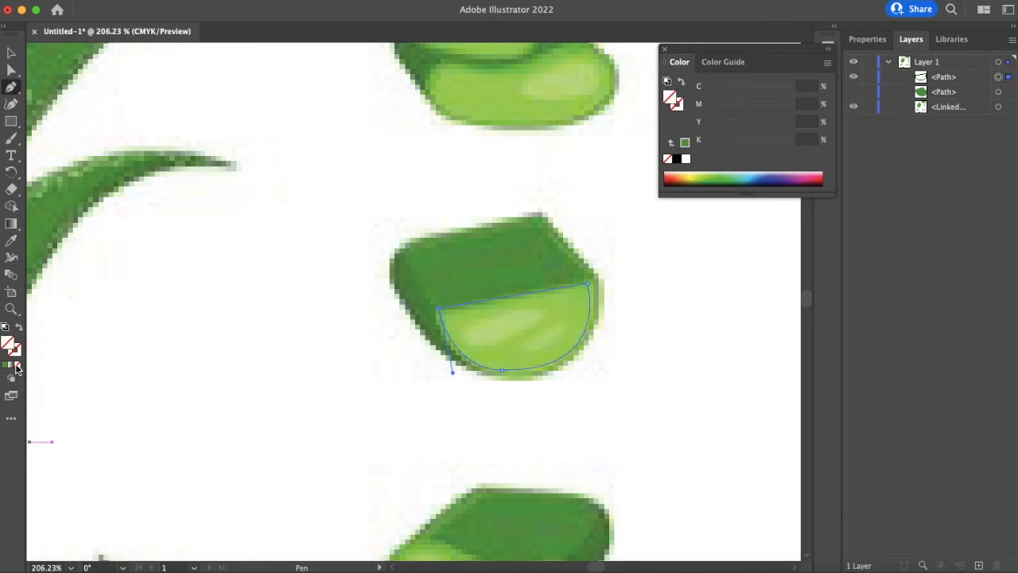
pyautogui.press('i')
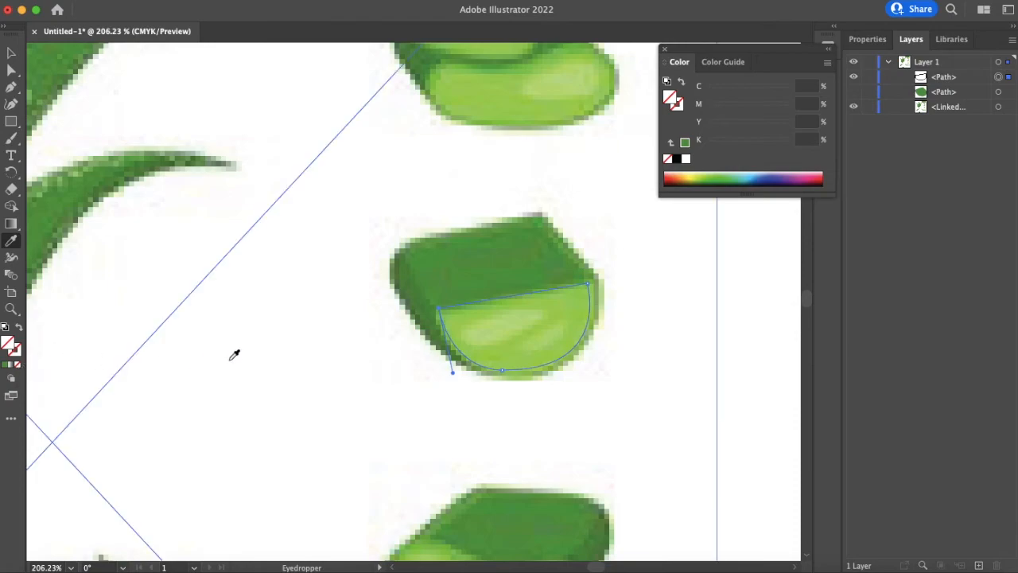
pyautogui.click(575, 299)
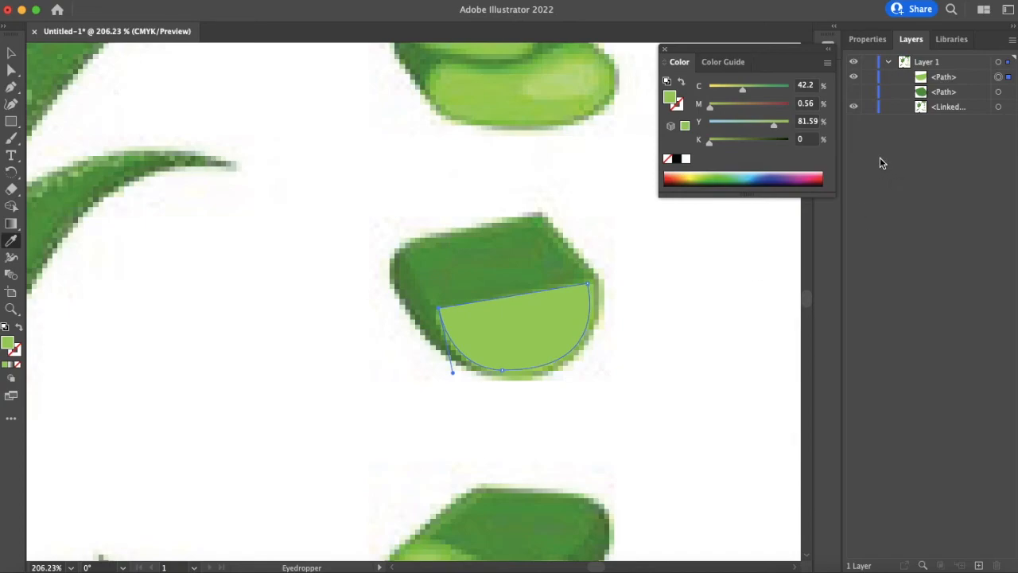
pyautogui.click(854, 77)
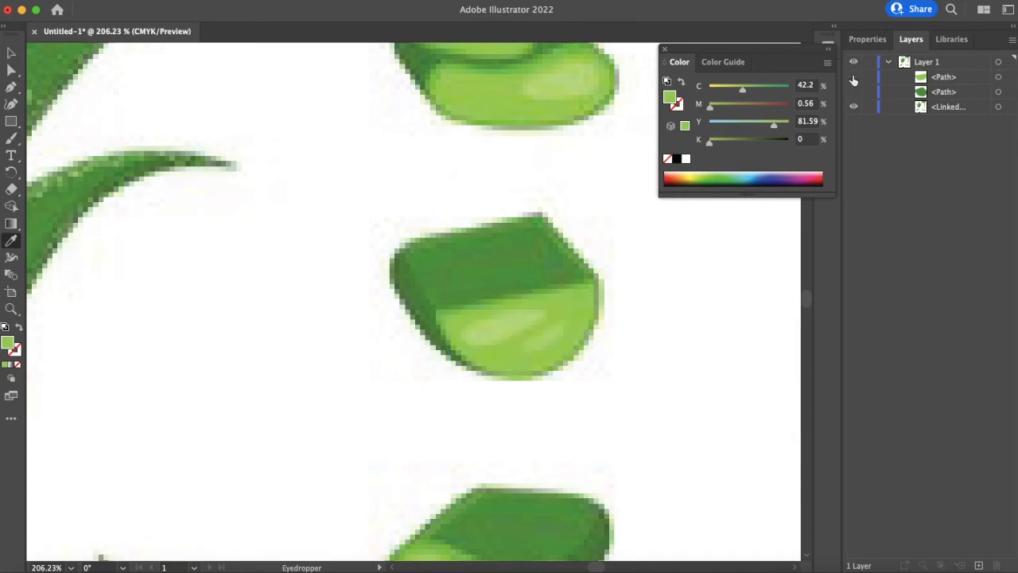
# - Draw two small highlight shapes on the lower section with the Pen tool
pyautogui.click(11, 90)
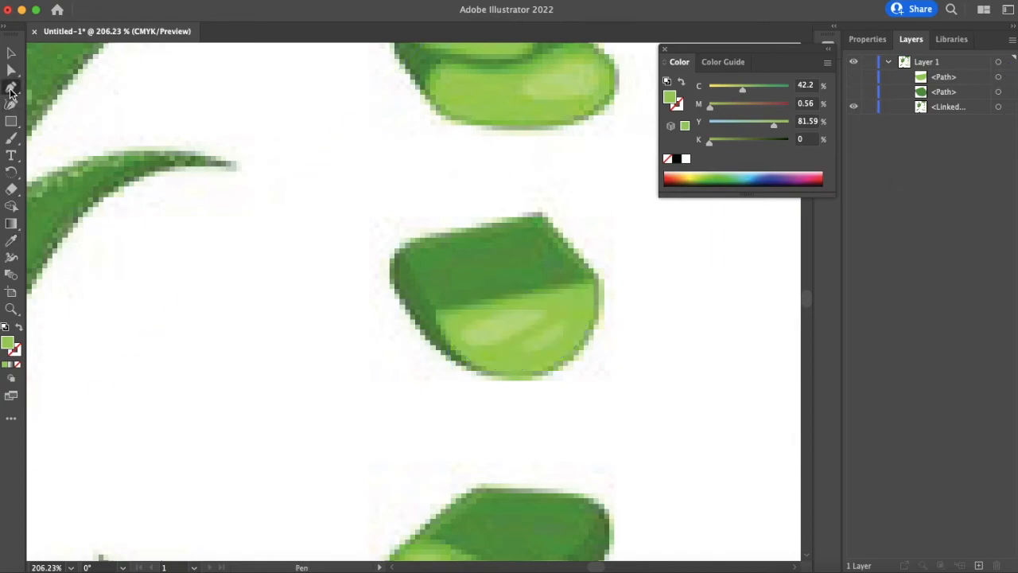
pyautogui.click(462, 326)
pyautogui.moveTo(543, 310); pyautogui.dragTo(570, 316)
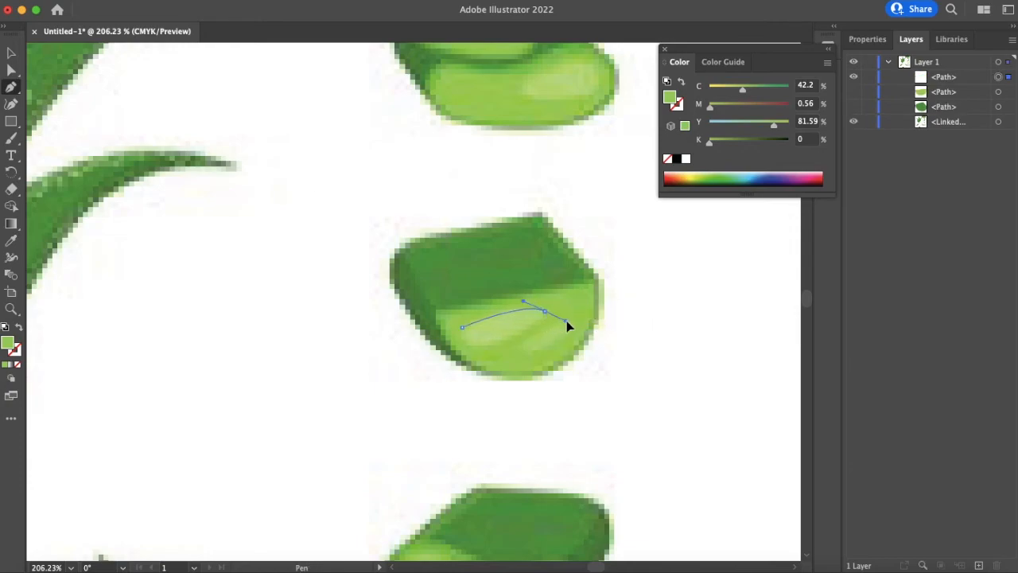
pyautogui.moveTo(488, 342); pyautogui.dragTo(460, 303)
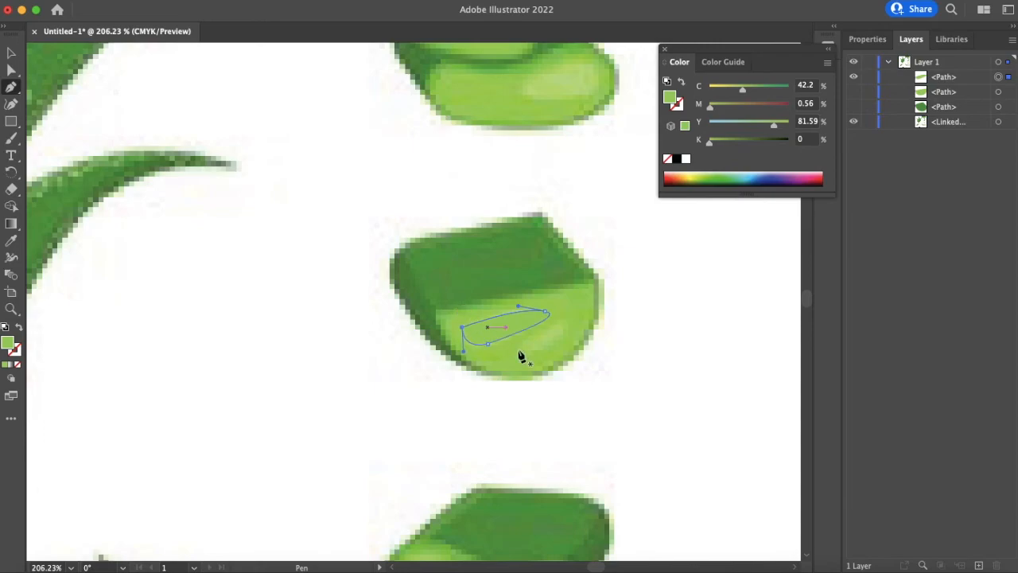
pyautogui.click(560, 322)
pyautogui.moveTo(527, 350); pyautogui.dragTo(556, 319)
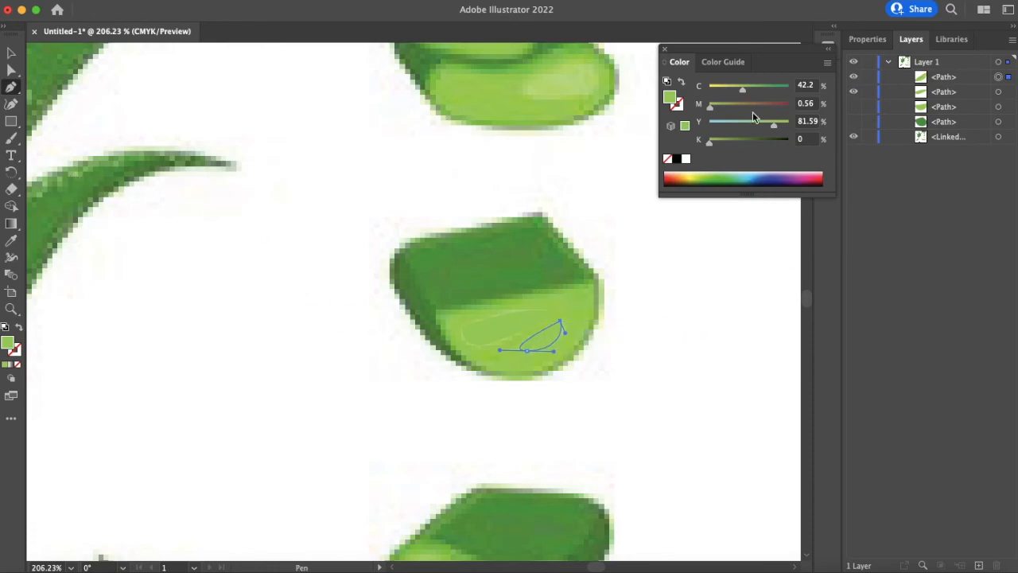
# - Fill both highlight shapes with the pale greens sampled from the image using the Eyedropper
pyautogui.click(18, 364)
pyautogui.press('i')
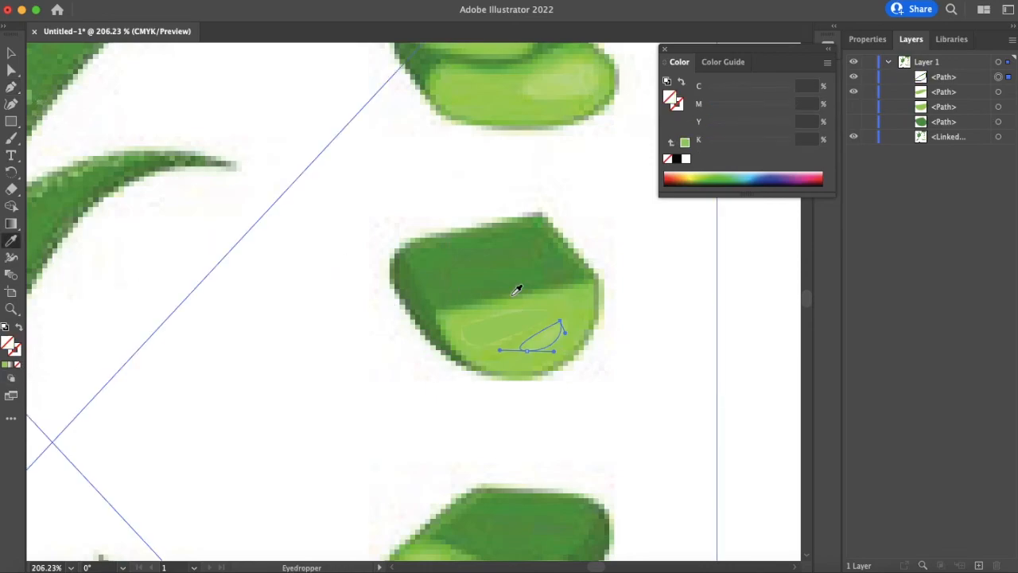
pyautogui.click(552, 332)
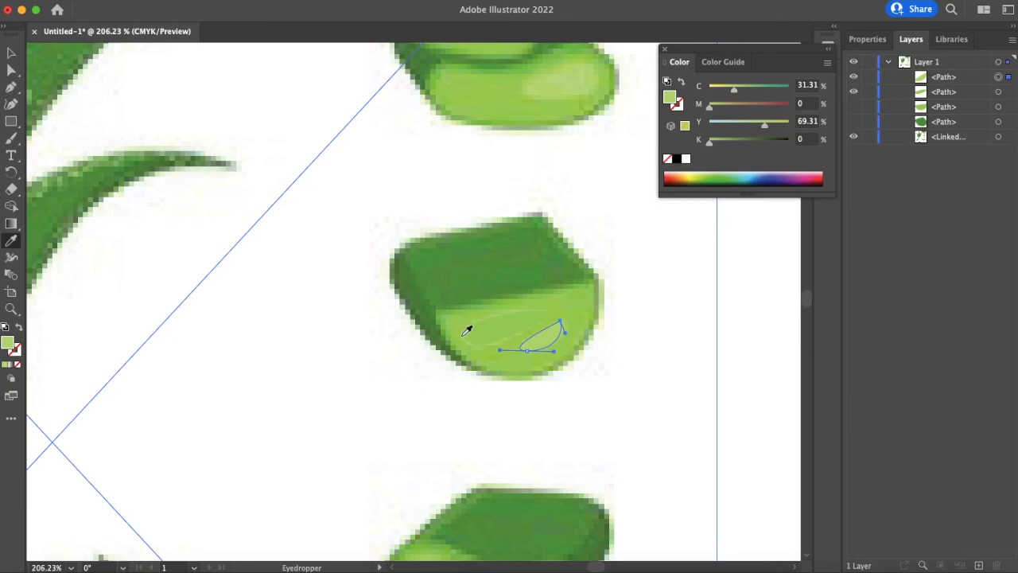
pyautogui.click(11, 53)
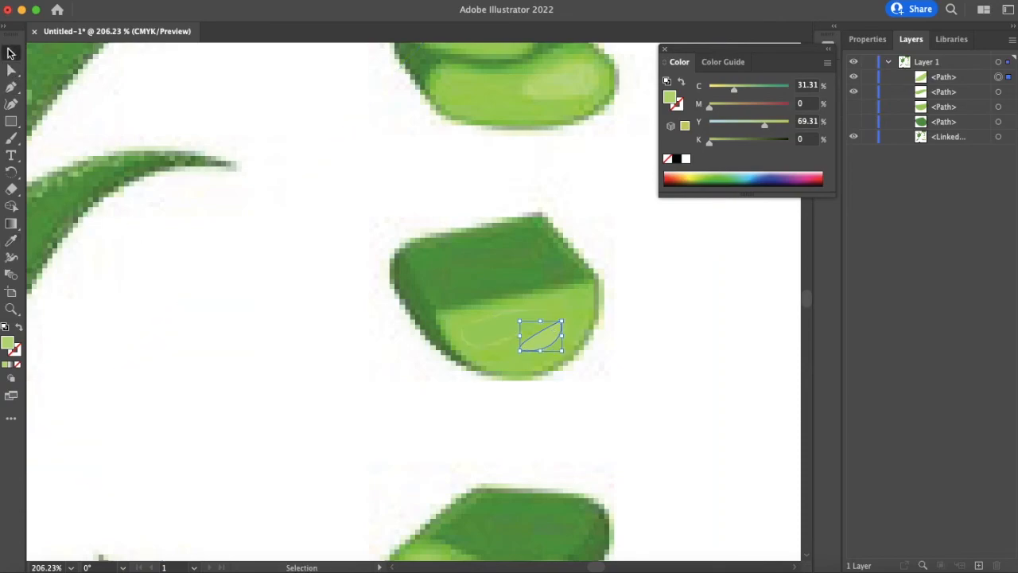
pyautogui.click(501, 329)
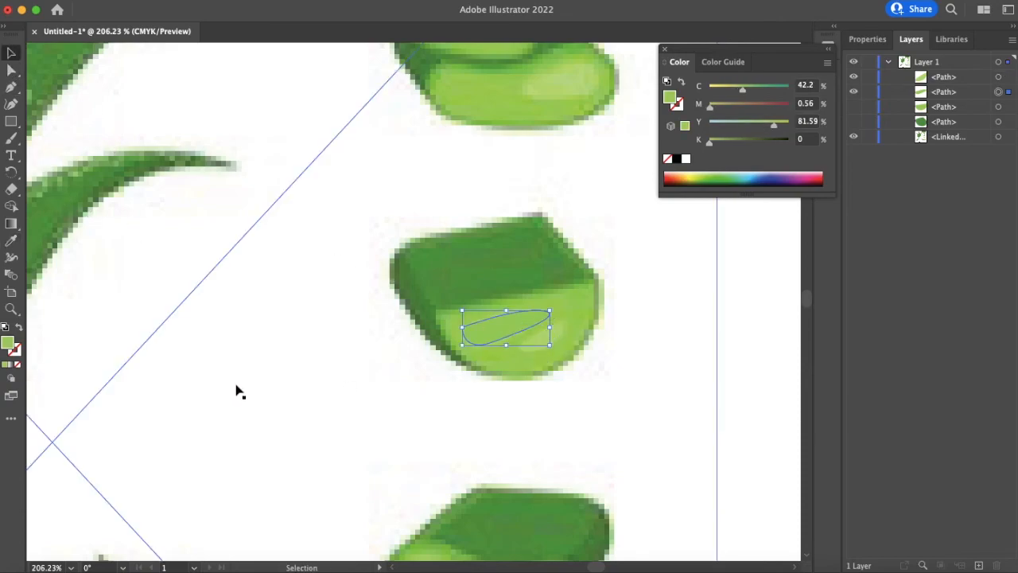
pyautogui.click(18, 364)
pyautogui.press('i')
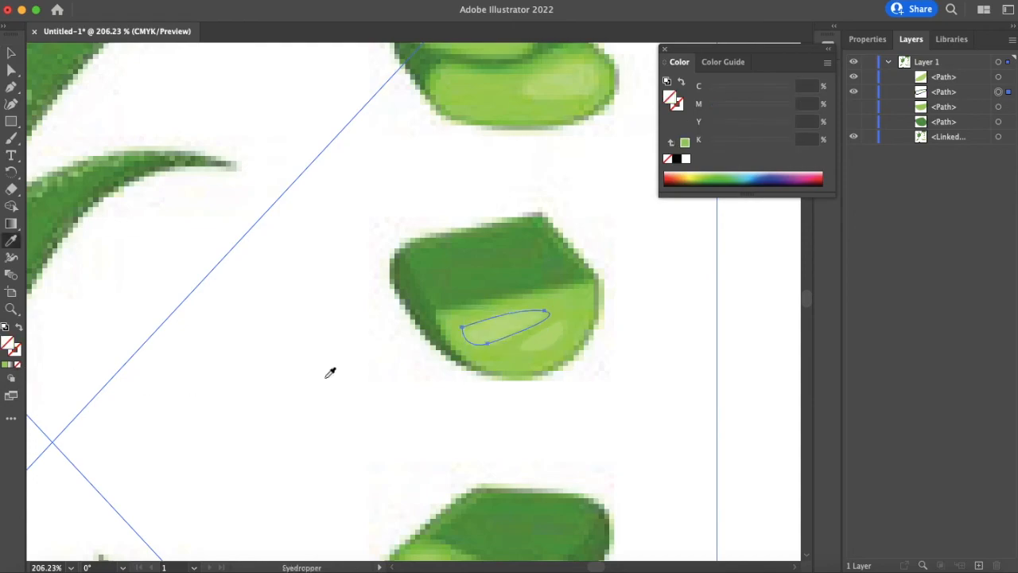
pyautogui.click(511, 319)
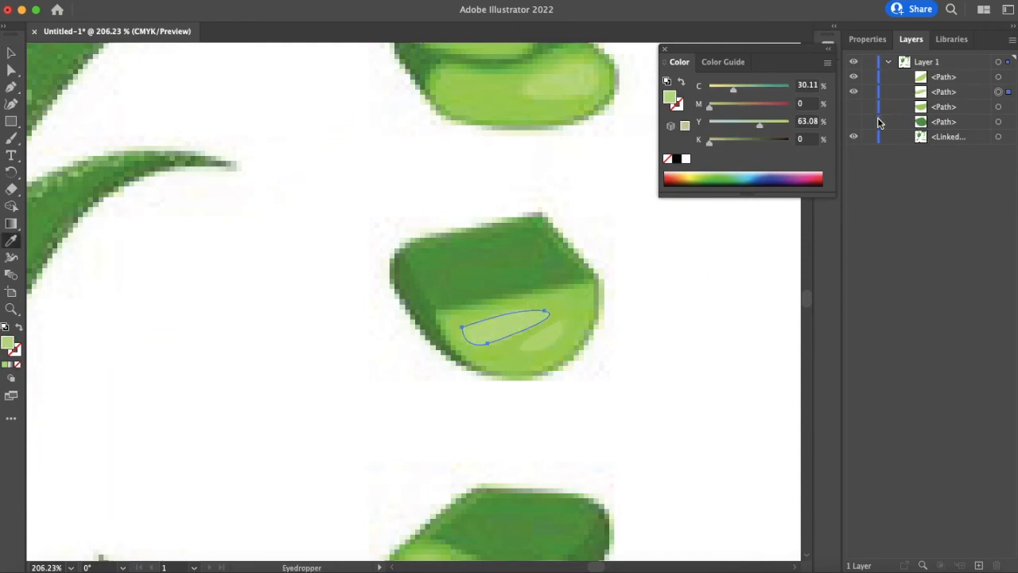
# - Show the hidden chunk paths again and hide the reference image to review the traced chunk
pyautogui.click(854, 106)
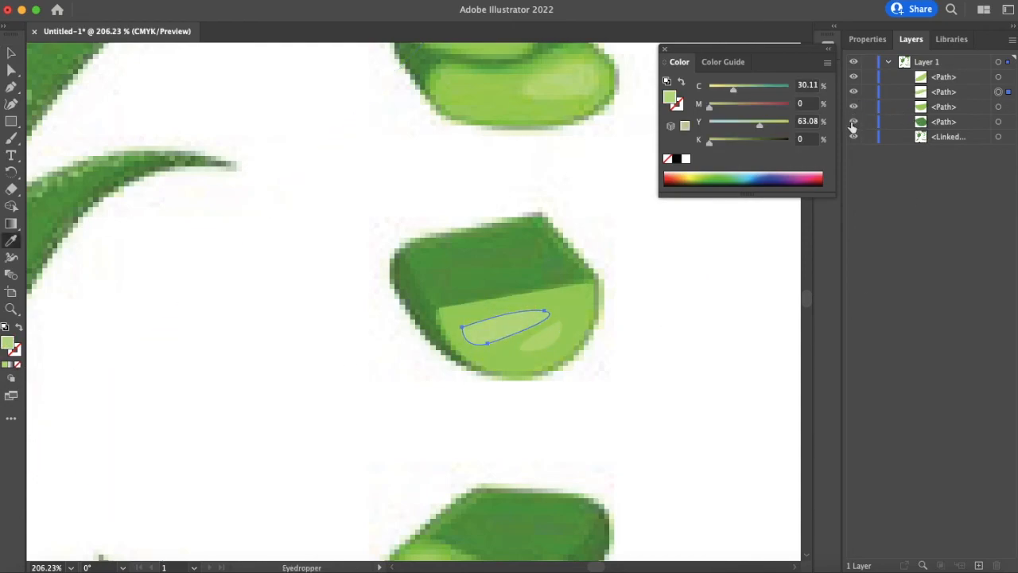
pyautogui.click(853, 122)
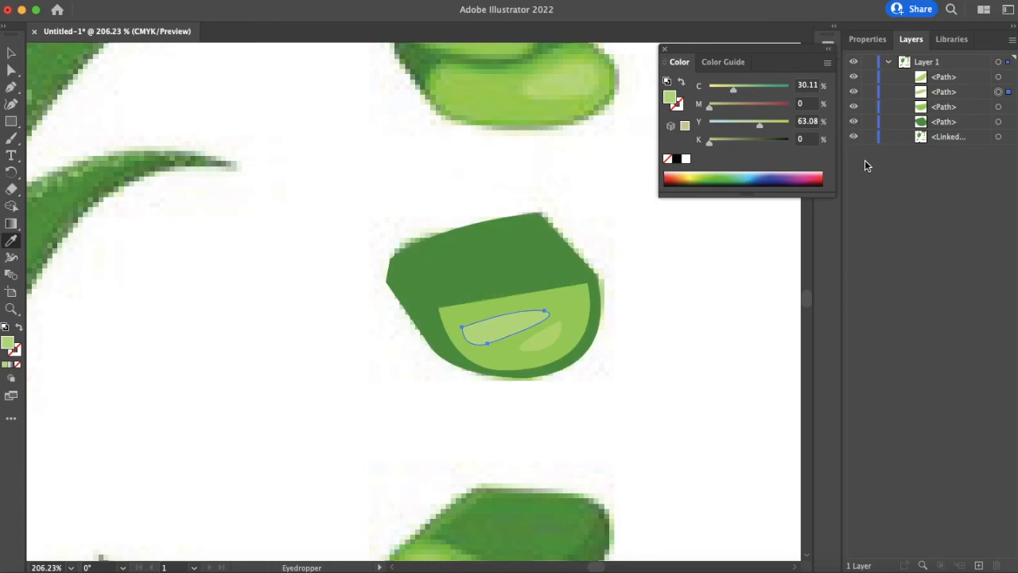
pyautogui.press('v')
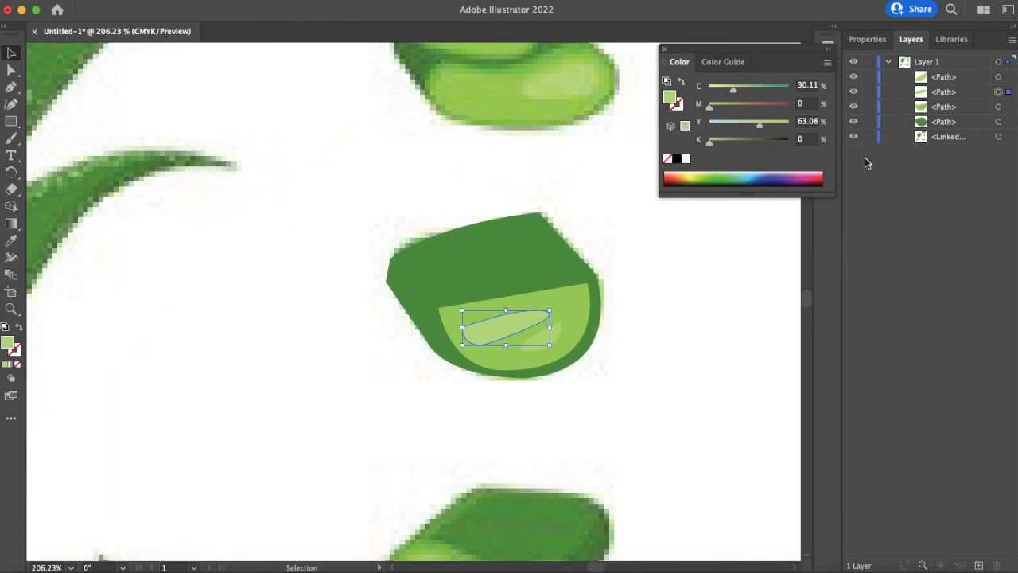
pyautogui.click(854, 137)
pyautogui.click(577, 314)
pyautogui.click(673, 348)
pyautogui.scroll(1, 670, 343)
pyautogui.hscroll(3, 669, 338)
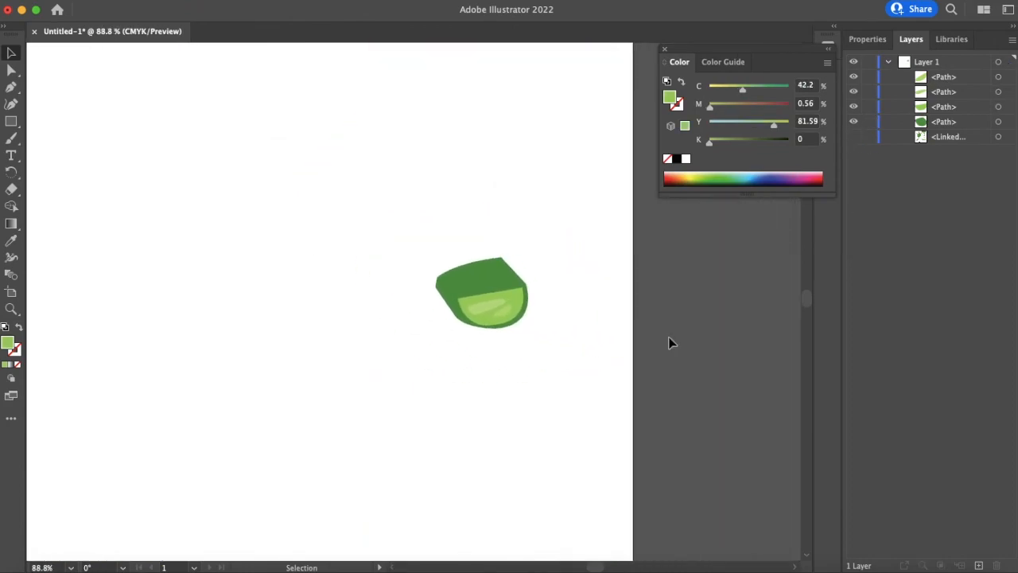
pyautogui.scroll(5, 669, 337)
pyautogui.hscroll(-4, 669, 337)
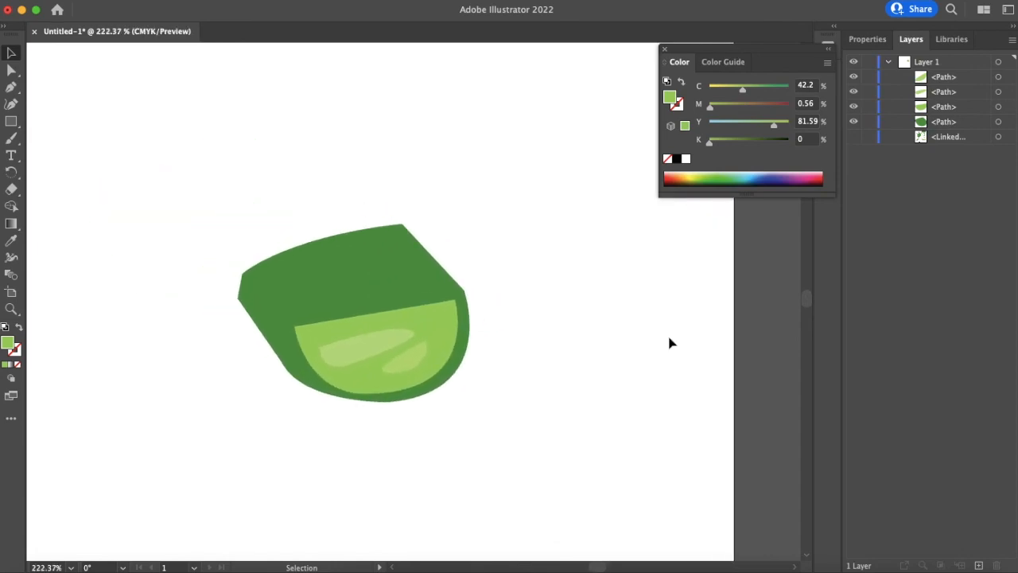